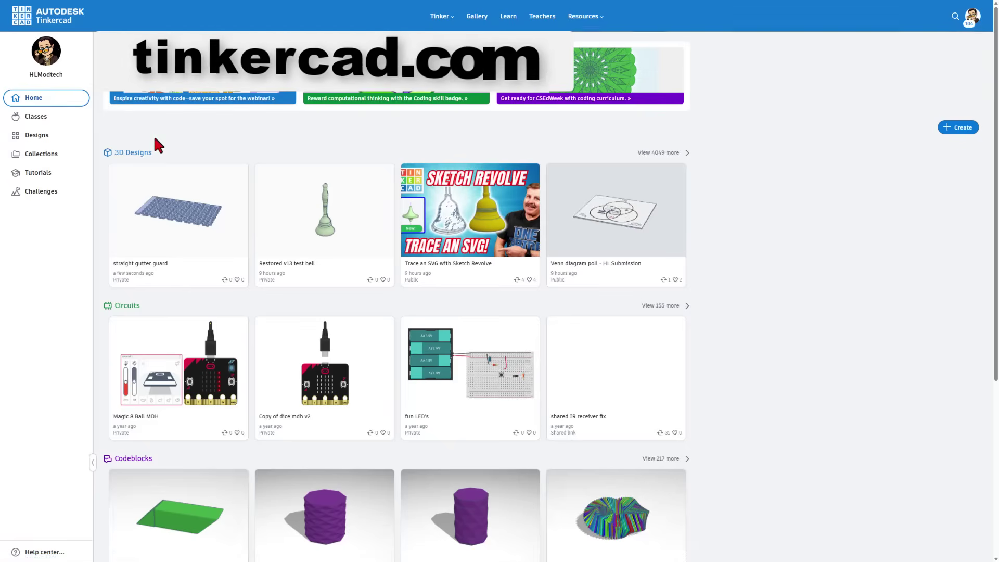
# From the Designs list, create a new blank 3D design via Create > 3D Design.
pyautogui.click(978, 22)
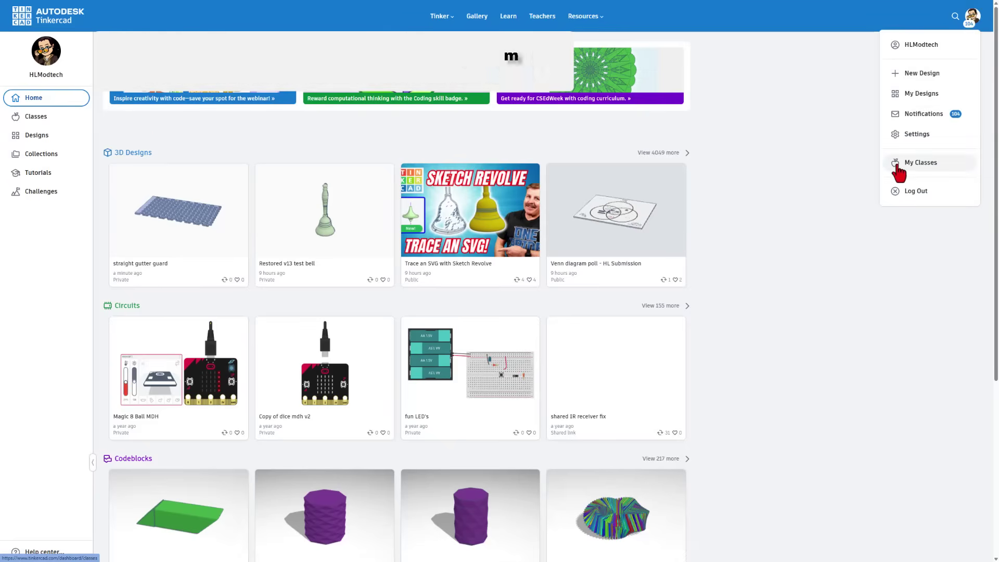
pyautogui.click(763, 143)
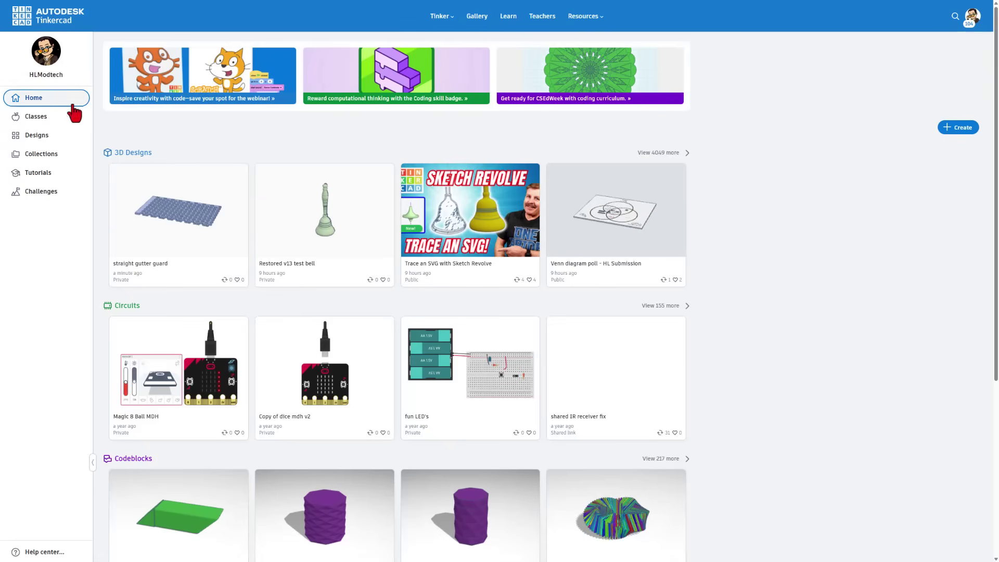
pyautogui.click(34, 140)
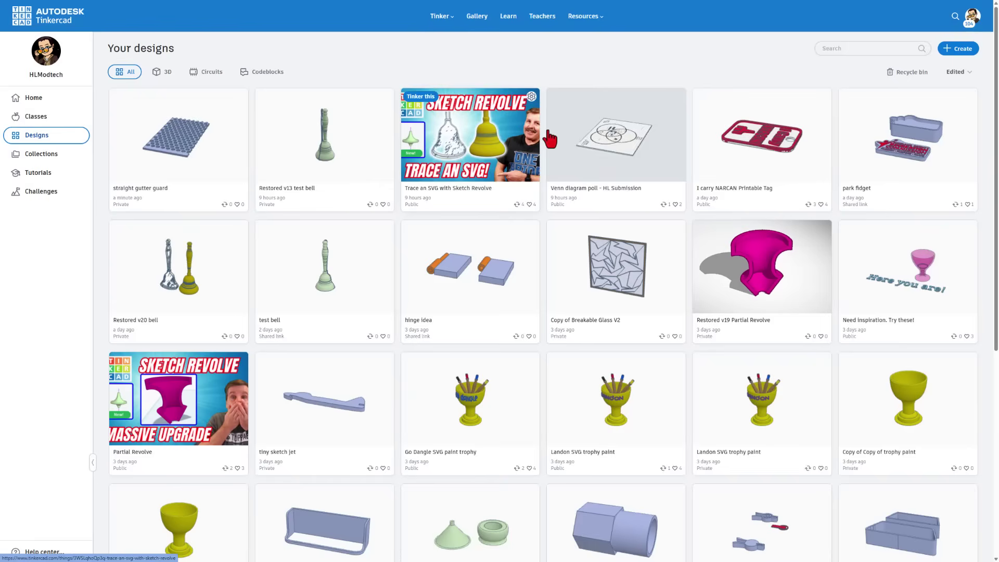
pyautogui.click(950, 52)
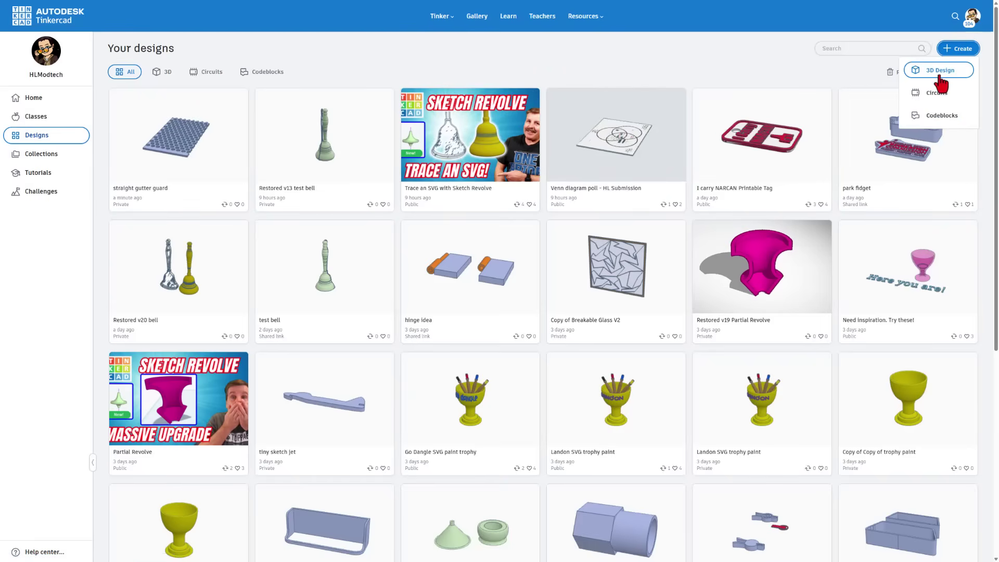
pyautogui.click(940, 73)
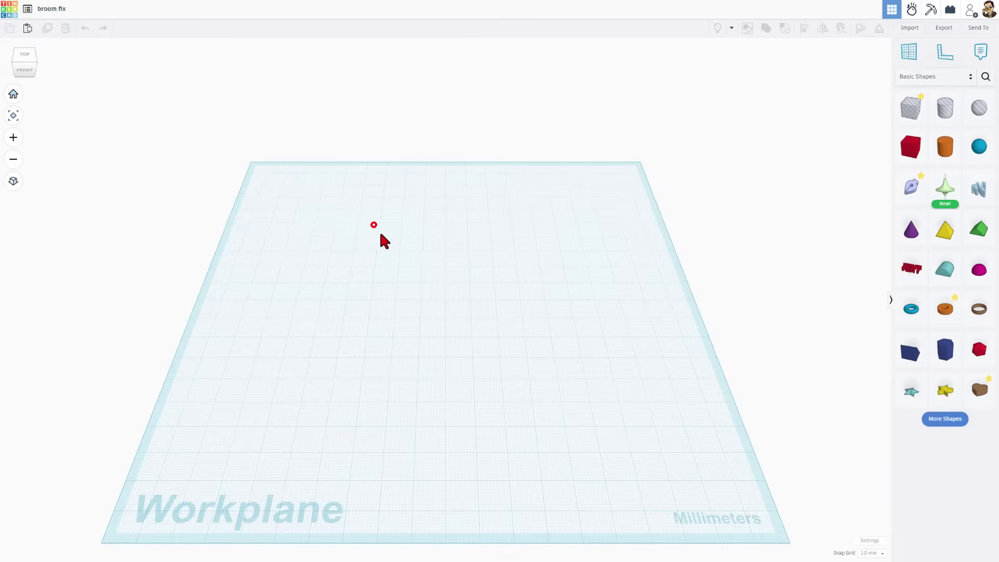
# Drop a Box from Basic Shapes on the workplane and stack a Cylinder onto it.
pyautogui.click(904, 159)
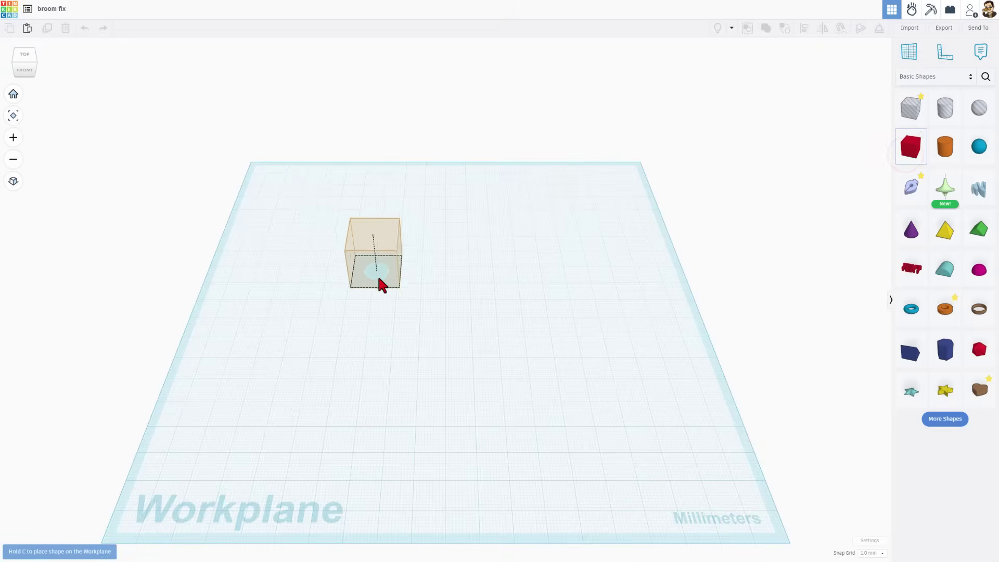
pyautogui.click(446, 278)
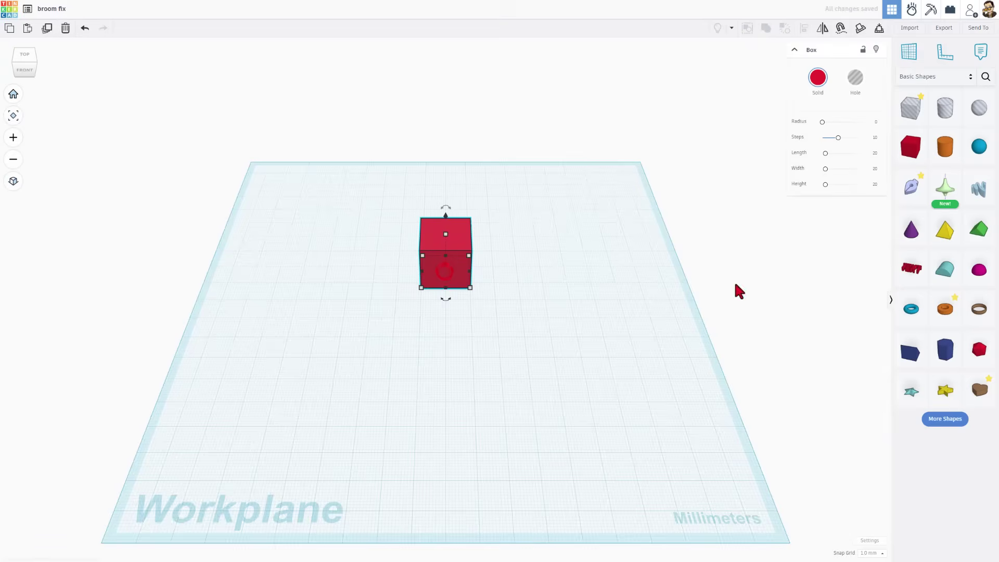
pyautogui.click(945, 154)
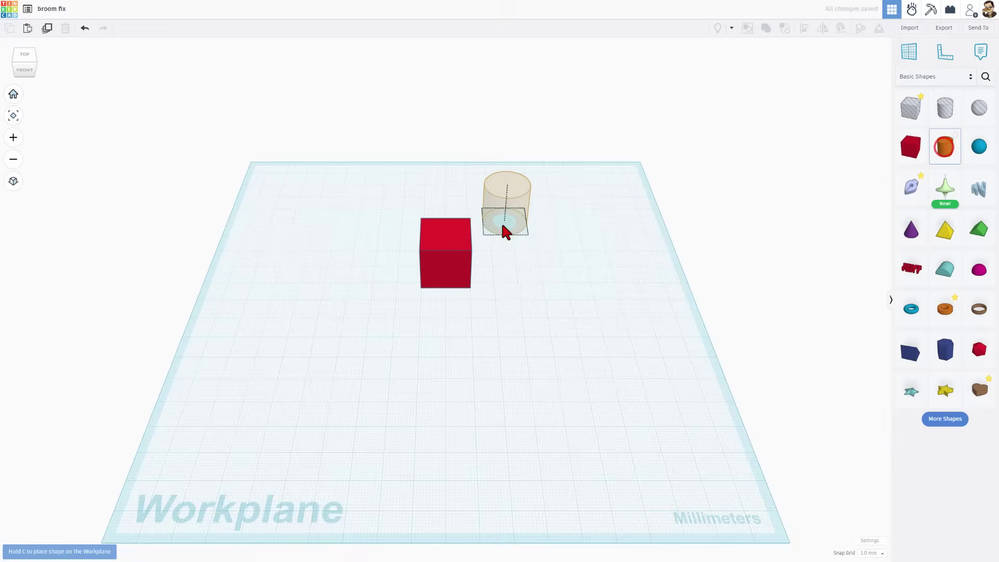
pyautogui.click(446, 246)
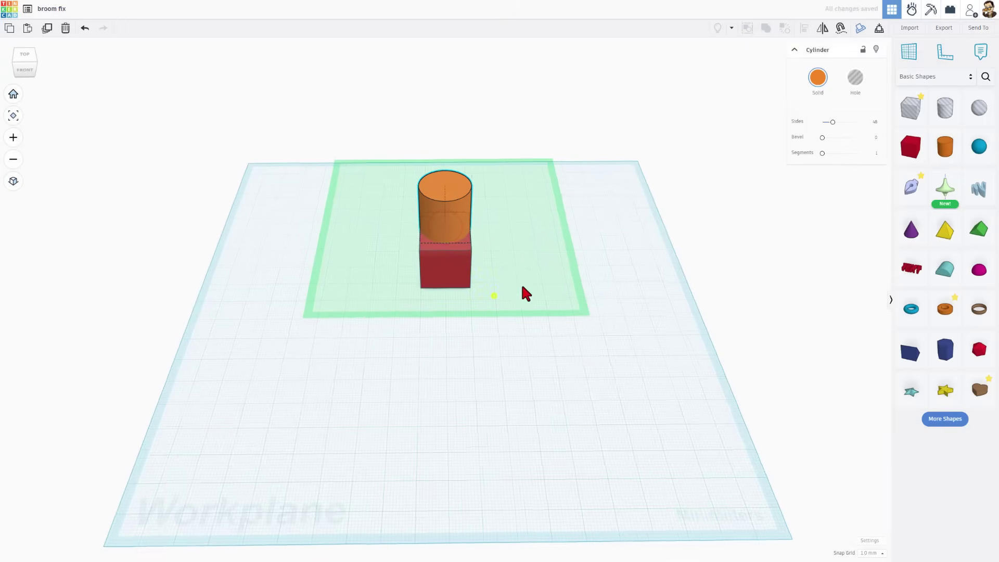
pyautogui.moveTo(520, 282)
pyautogui.mouseDown(button='right')
pyautogui.moveTo(479, 314)
pyautogui.moveTo(317, 262)
pyautogui.mouseUp(button='right')
pyautogui.click(500, 303)
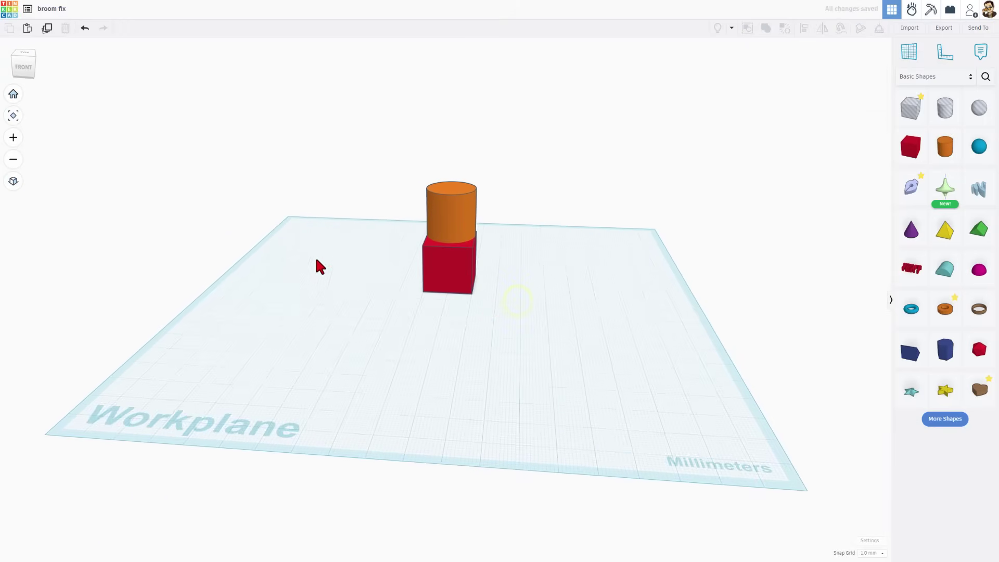
pyautogui.click(6, 13)
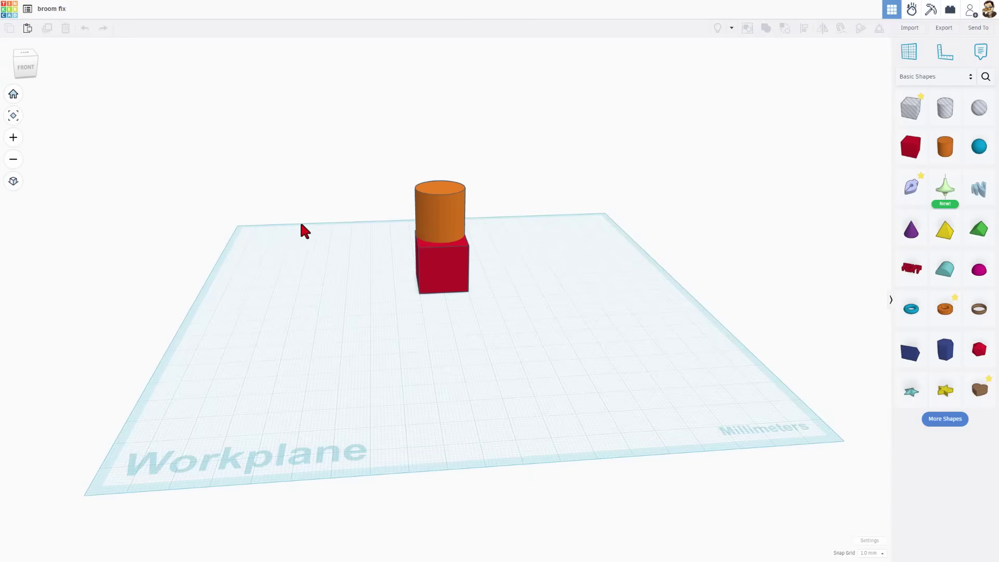
# Marquee-select the box and cylinder and delete them both.
pyautogui.scroll(3, 365, 291)
pyautogui.moveTo(439, 380); pyautogui.dragTo(481, 366, button='right')
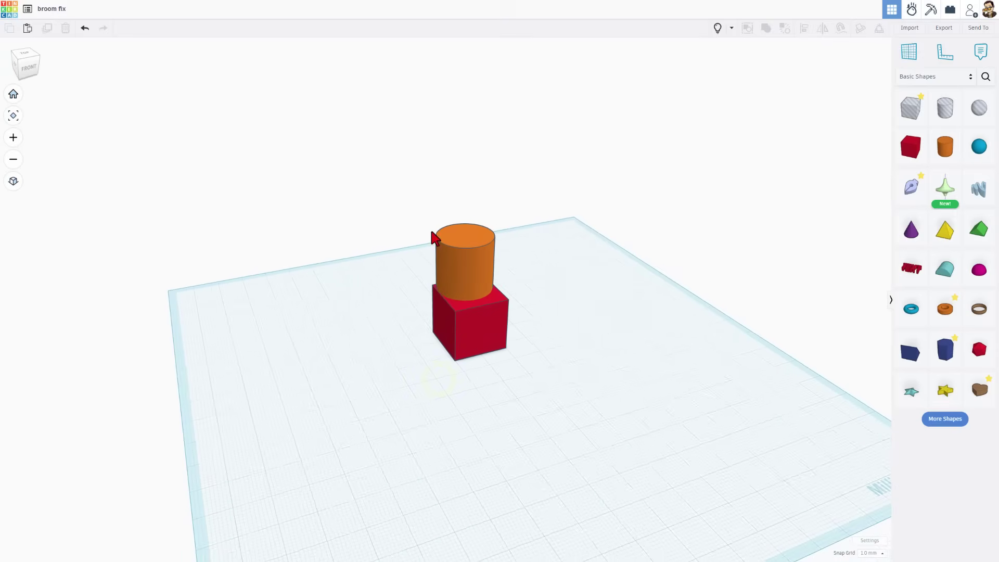
pyautogui.click(405, 225)
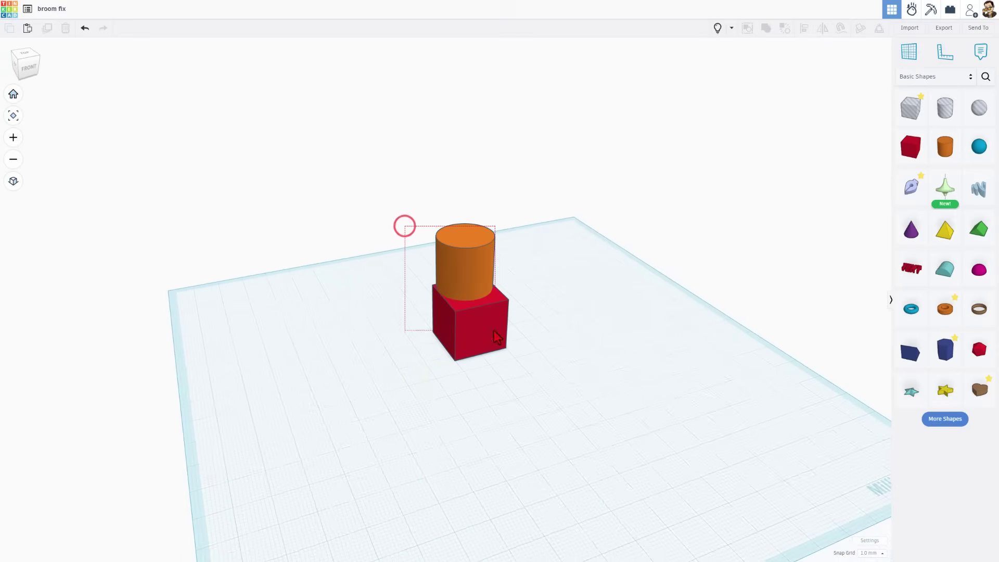
pyautogui.moveTo(507, 342); pyautogui.dragTo(507, 344)
pyautogui.press('Delete')
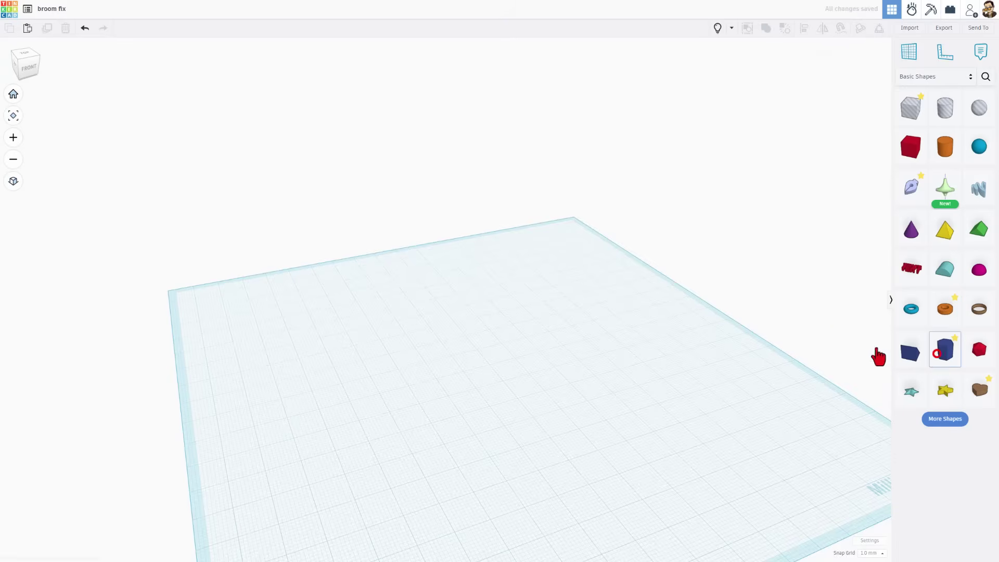
# Place a hexagonal Polygon prism from Basic Shapes on the workplane.
pyautogui.moveTo(878, 358); pyautogui.dragTo(506, 371)
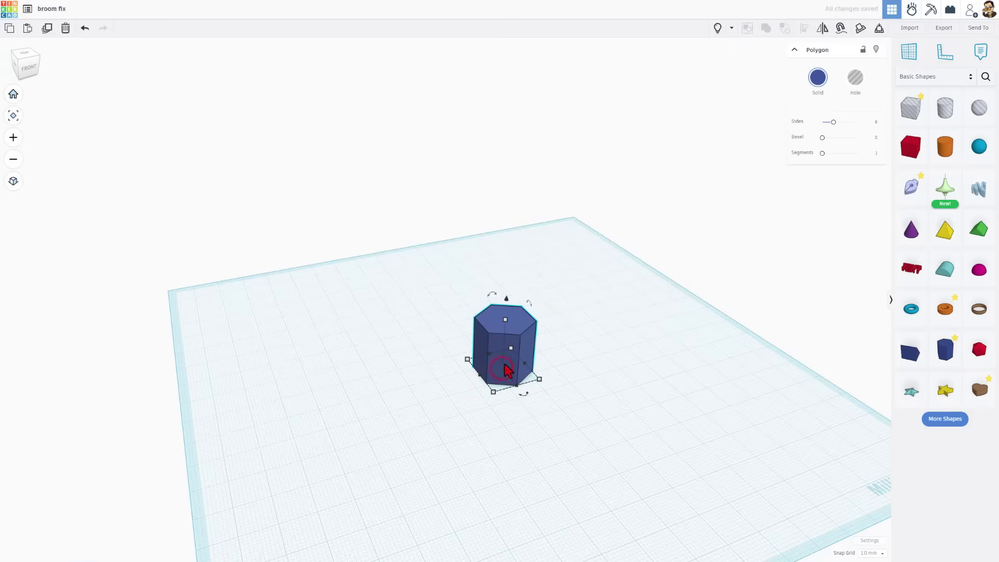
pyautogui.scroll(2, 510, 387)
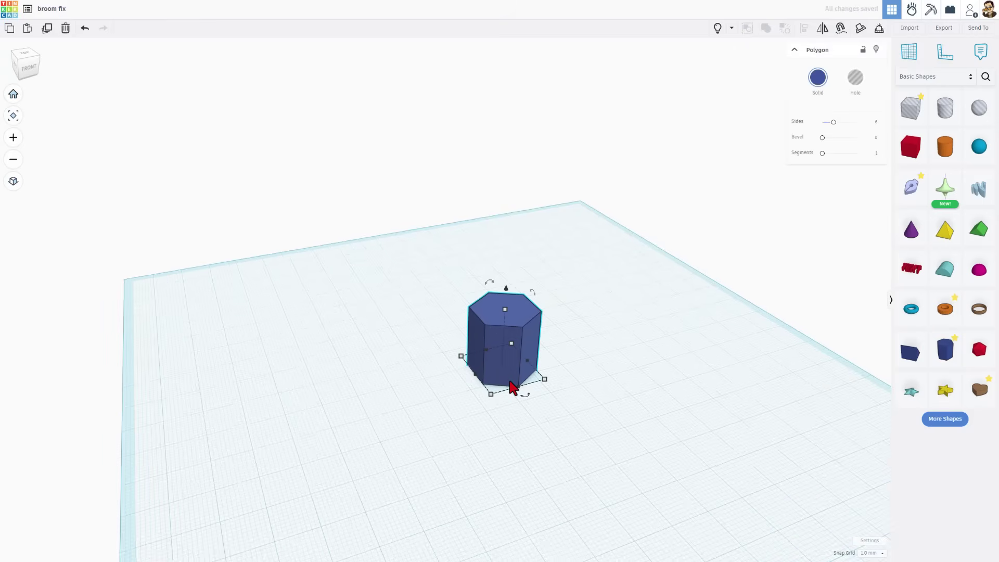
pyautogui.scroll(2, 515, 387)
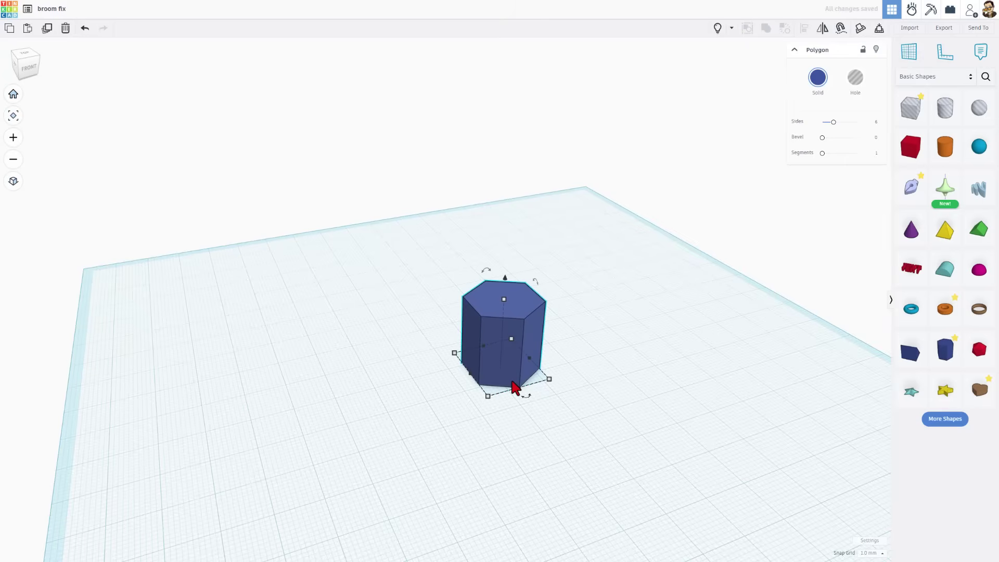
# Scale the hexagonal prism up uniformly and set its width to 30.80 mm.
pyautogui.click(488, 396)
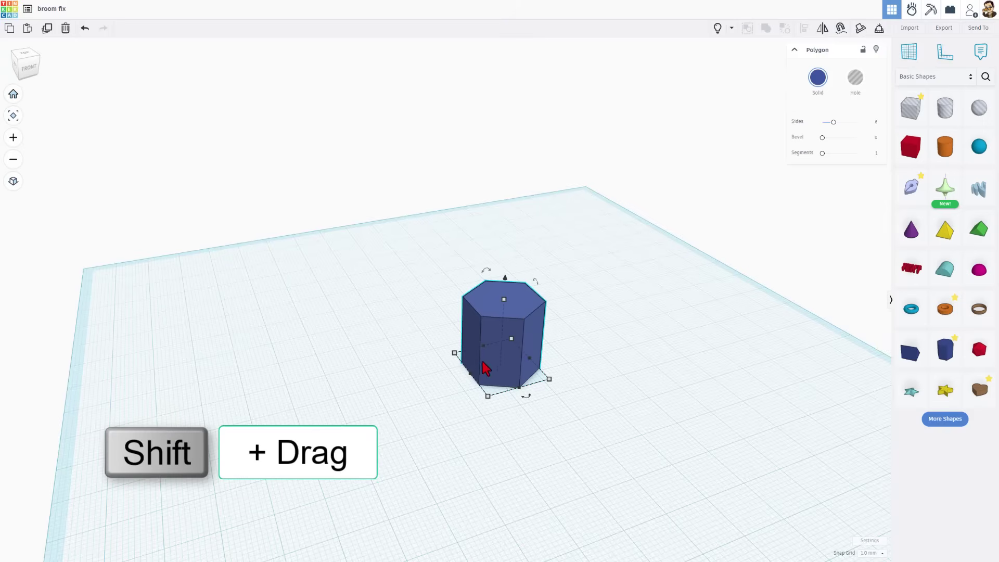
pyautogui.keyDown('shift'); pyautogui.moveTo(489, 403); pyautogui.dragTo(447, 298, button='right'); pyautogui.keyUp('shift')
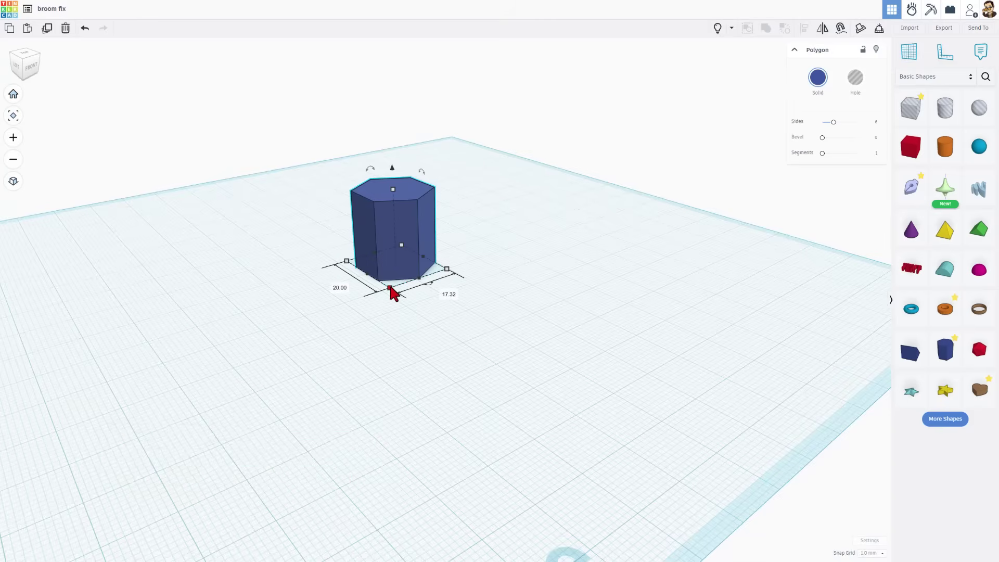
pyautogui.keyDown('shift'); pyautogui.moveTo(390, 288); pyautogui.dragTo(400, 321); pyautogui.keyUp('shift')
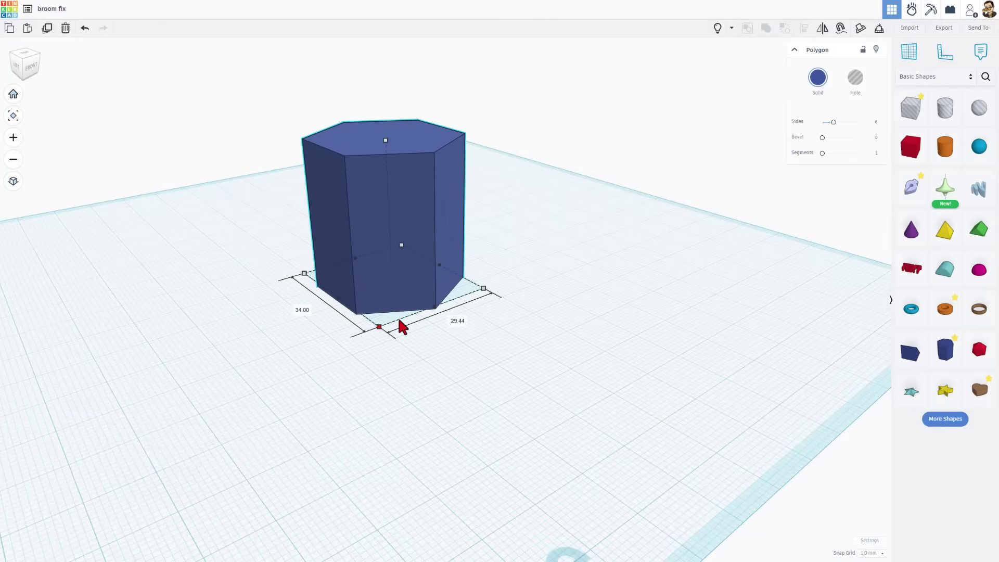
pyautogui.click(300, 311)
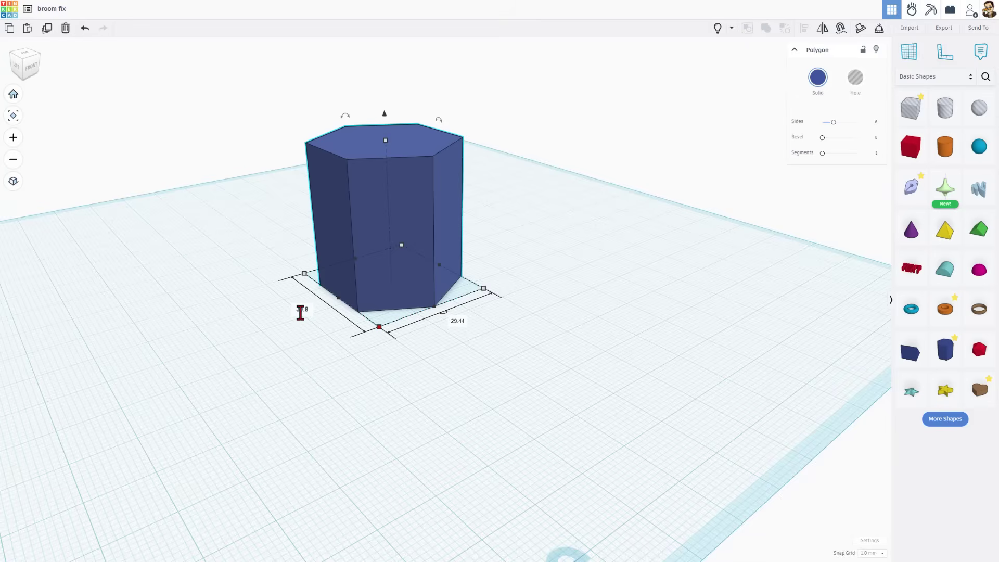
pyautogui.press('Return')
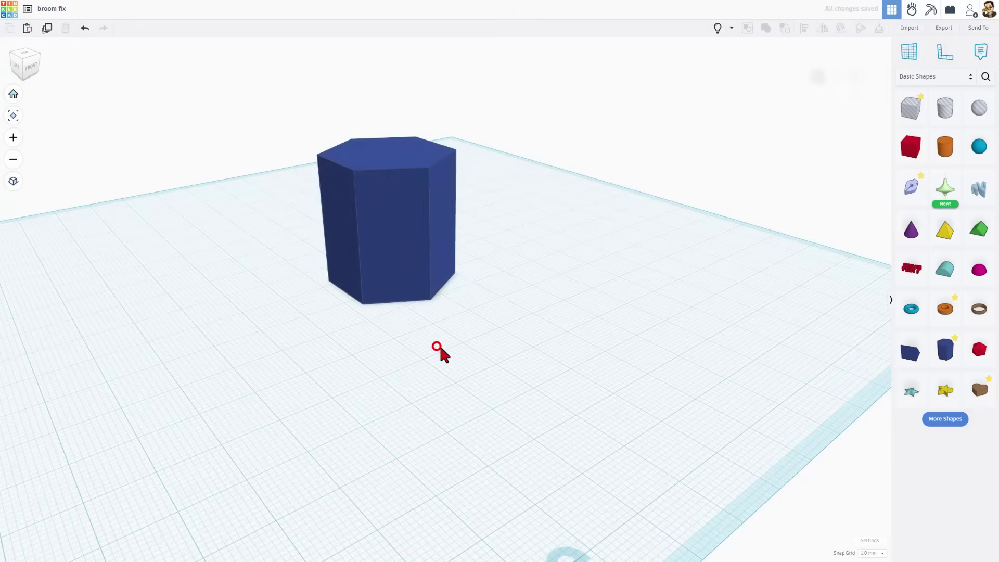
# Make the hexagon transparent and shift it toward the front left.
pyautogui.moveTo(440, 345); pyautogui.dragTo(395, 237, button='right')
pyautogui.press('t')
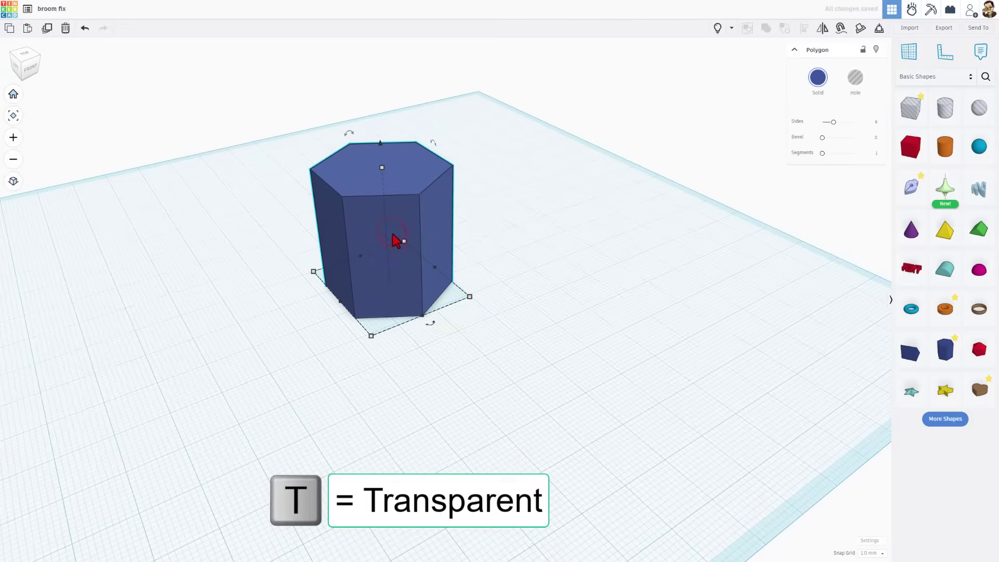
pyautogui.press('t')
pyautogui.scroll(2, 411, 310)
pyautogui.scroll(2, 445, 316)
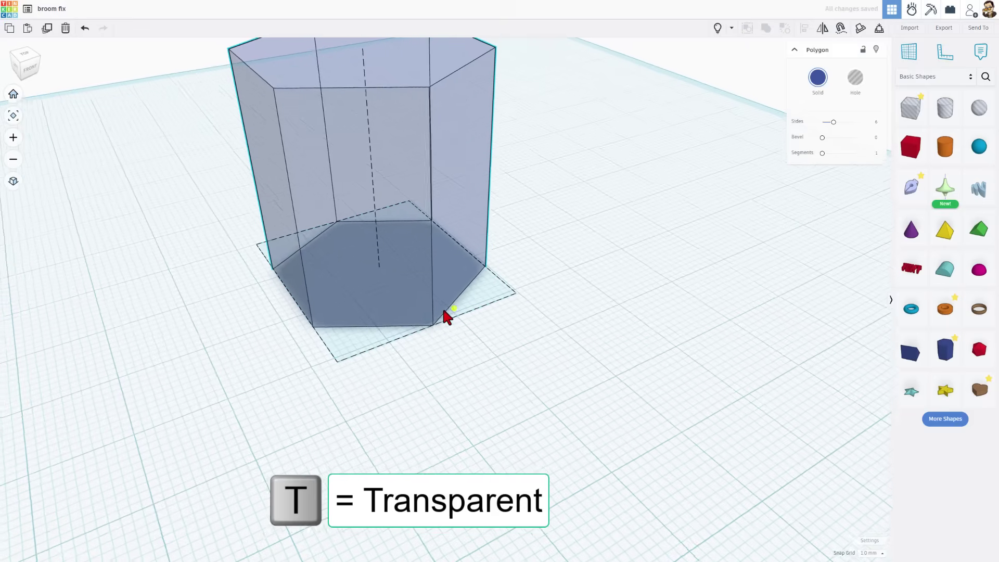
pyautogui.scroll(1, 427, 291)
pyautogui.moveTo(383, 283); pyautogui.dragTo(359, 326)
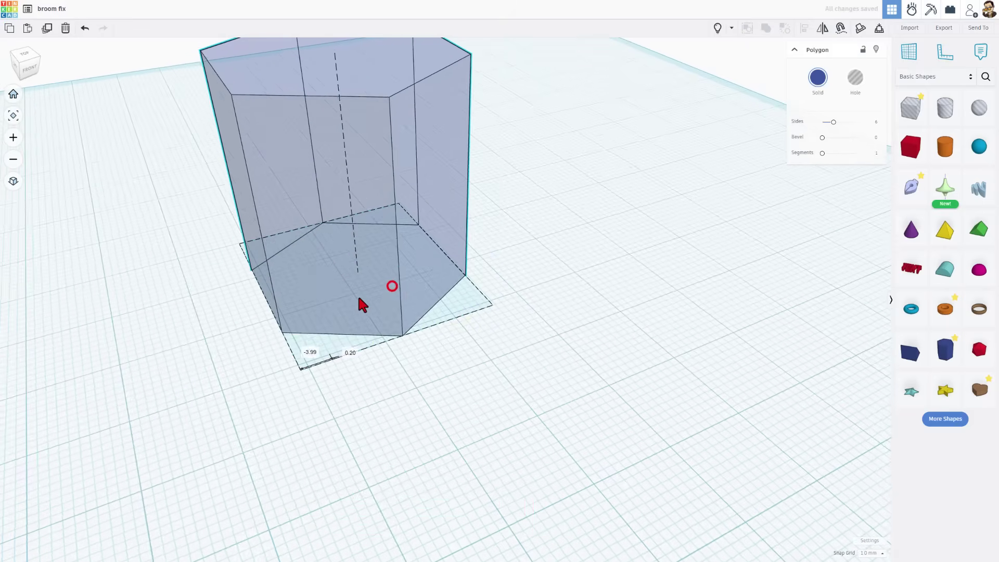
pyautogui.scroll(2, 349, 307)
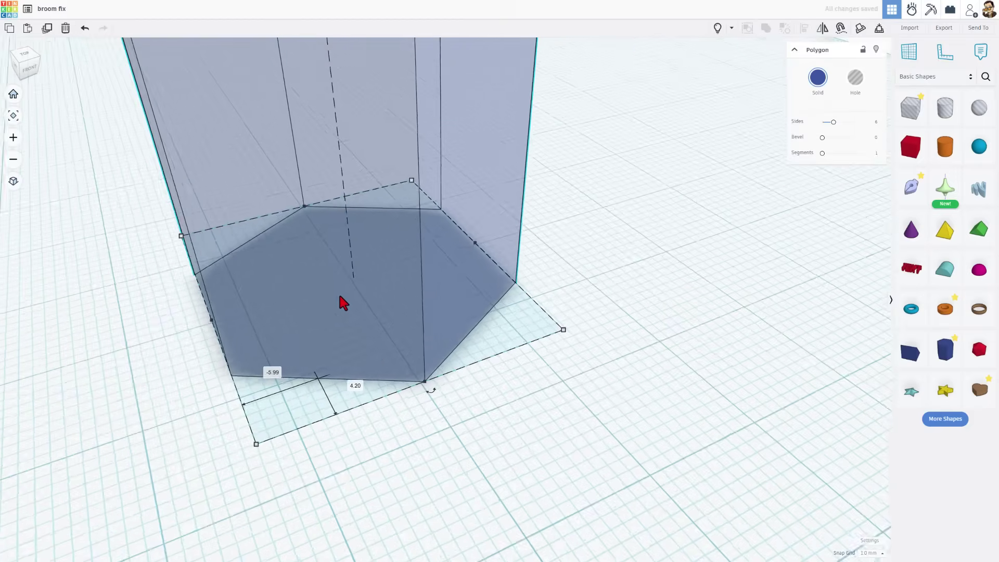
pyautogui.scroll(3, 341, 286)
pyautogui.scroll(1, 343, 278)
pyautogui.scroll(-2, 313, 288)
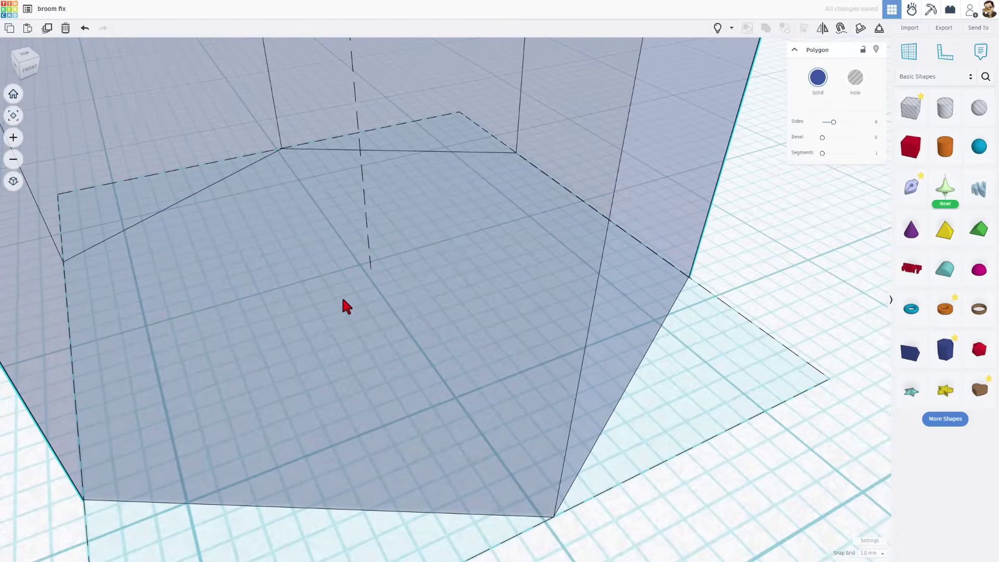
pyautogui.scroll(-1, 344, 297)
pyautogui.scroll(-2, 364, 304)
pyautogui.scroll(-2, 380, 312)
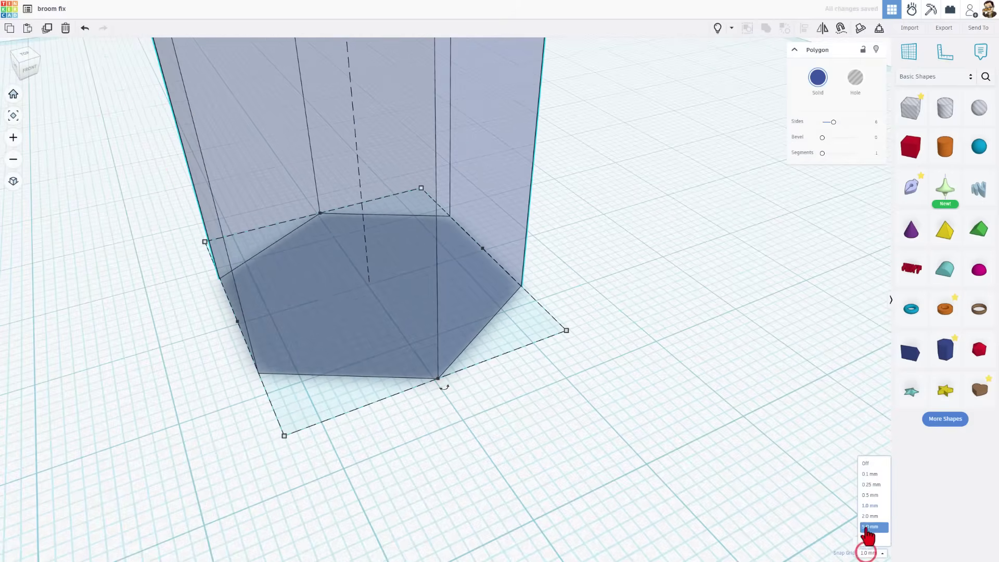
# With Snap Grid off, nudge the prism into place and fit it in a side view.
pyautogui.click(866, 464)
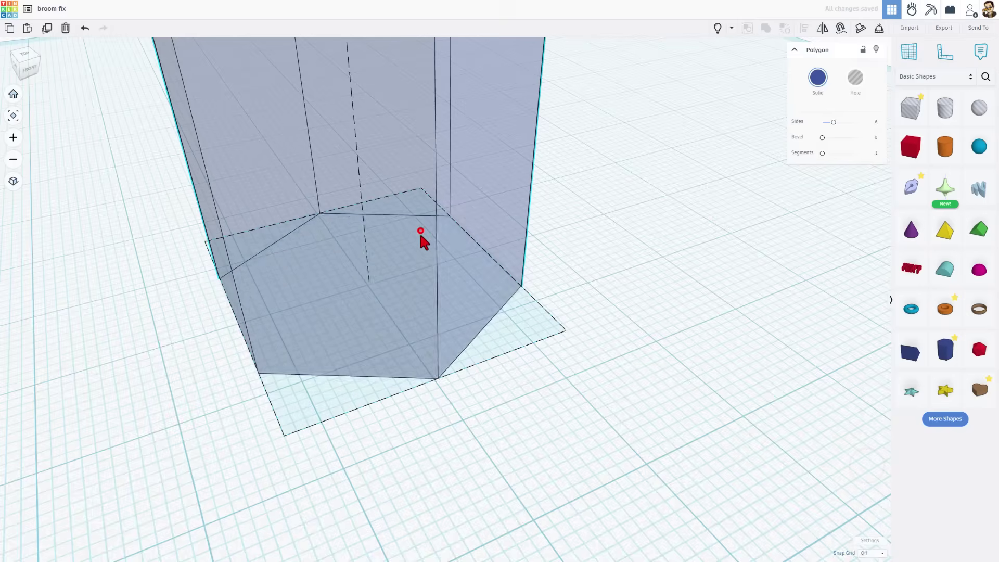
pyautogui.moveTo(420, 231); pyautogui.dragTo(418, 235)
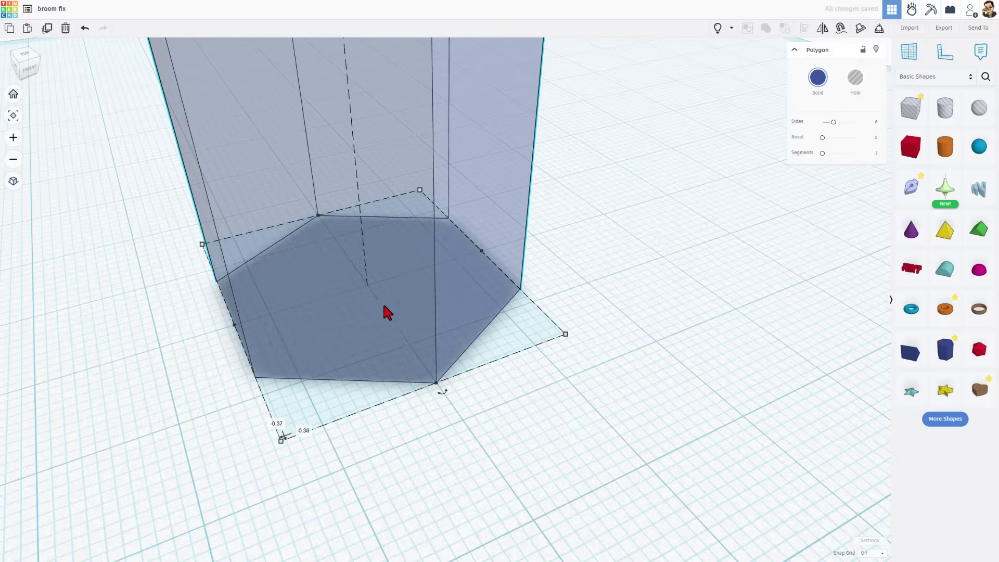
pyautogui.click(33, 68)
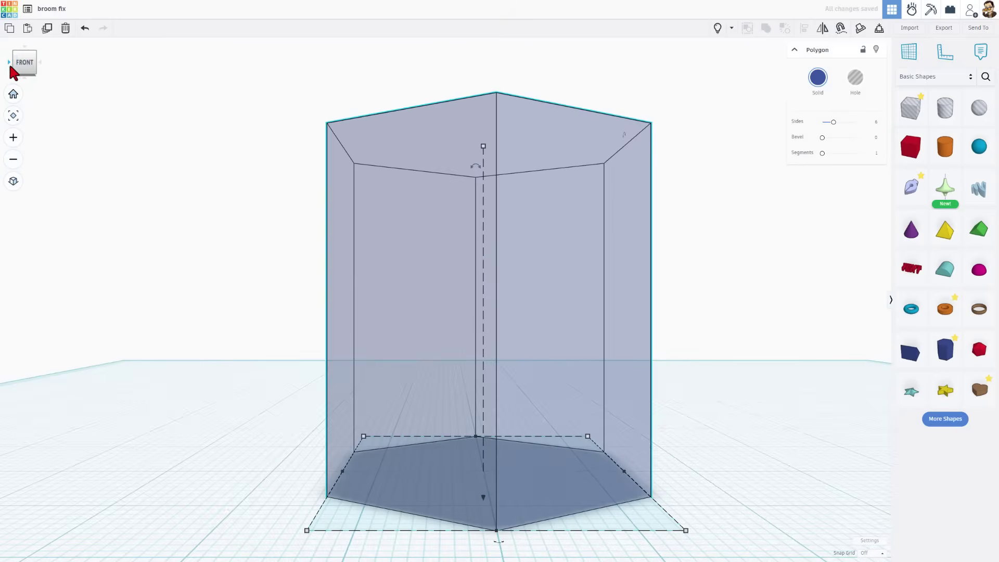
pyautogui.click(18, 64)
pyautogui.press('f')
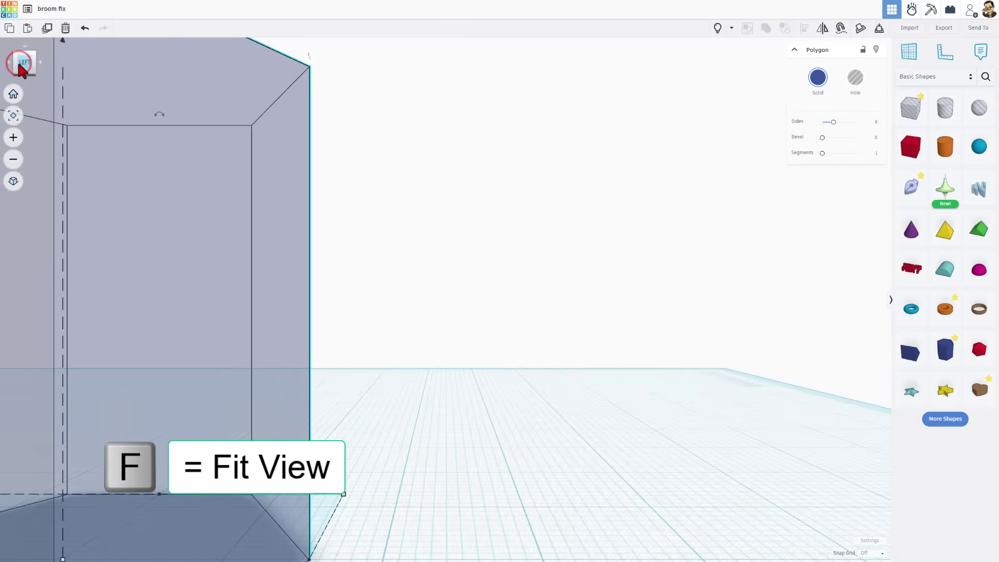
pyautogui.press('f')
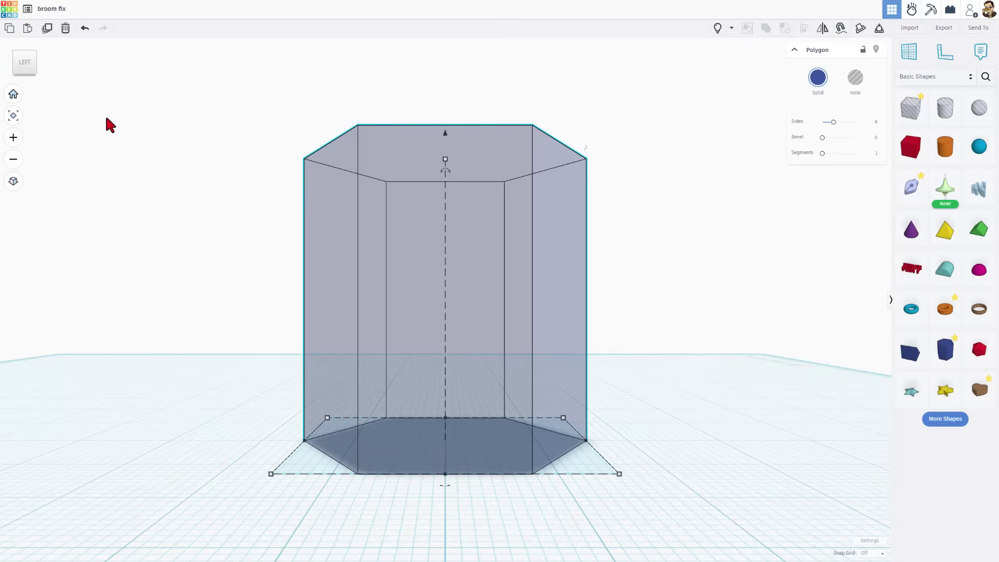
# From a corner view, drag a Sketch shape onto the workplane with Snap Grid at 1.0 mm.
pyautogui.click(33, 53)
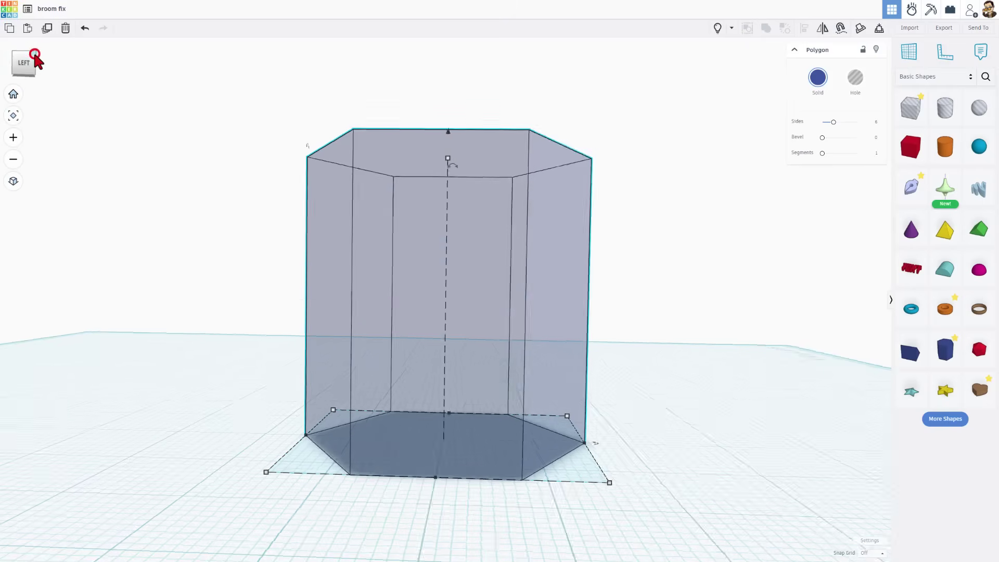
pyautogui.scroll(-3, 444, 420)
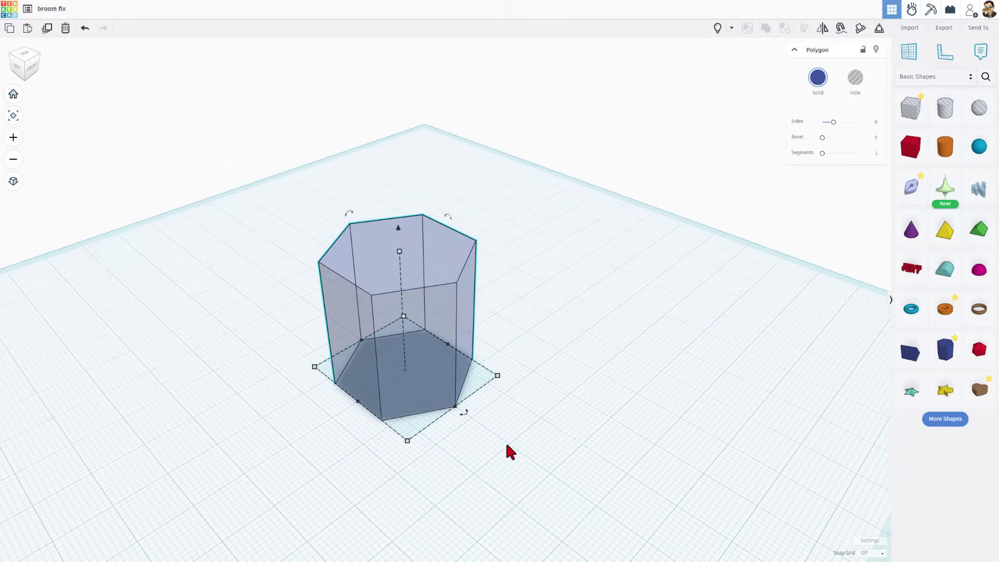
pyautogui.moveTo(909, 187)
pyautogui.mouseDown()
pyautogui.moveTo(517, 414)
pyautogui.moveTo(855, 537)
pyautogui.moveTo(875, 560)
pyautogui.mouseUp()
pyautogui.click(872, 554)
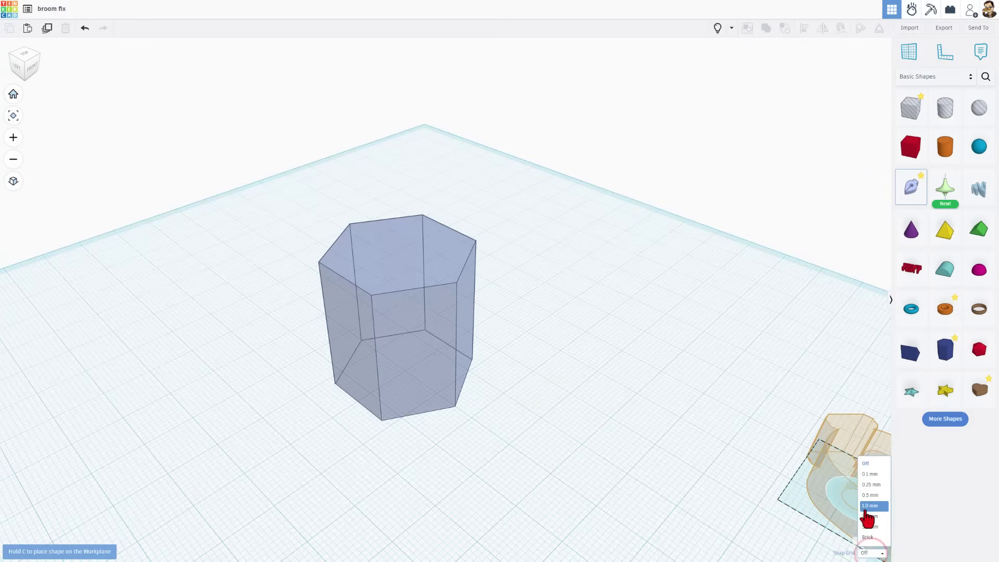
pyautogui.click(865, 509)
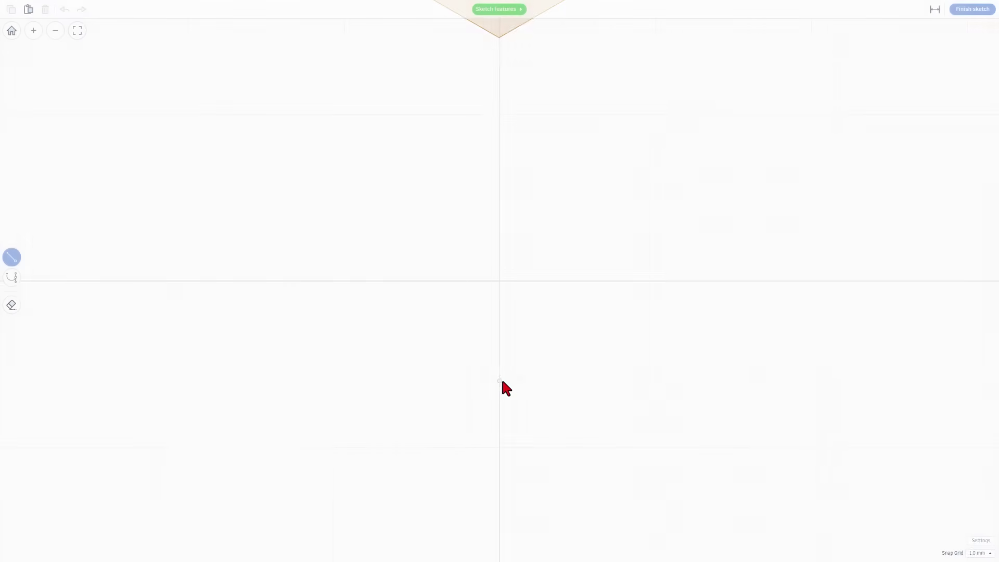
# Center the reference hexagon in the sketch view and set Snap Grid to 0.1 mm.
pyautogui.moveTo(524, 144)
pyautogui.mouseDown(button='middle')
pyautogui.moveTo(502, 215)
pyautogui.moveTo(467, 436)
pyautogui.moveTo(513, 303)
pyautogui.moveTo(496, 365)
pyautogui.mouseUp(button='middle')
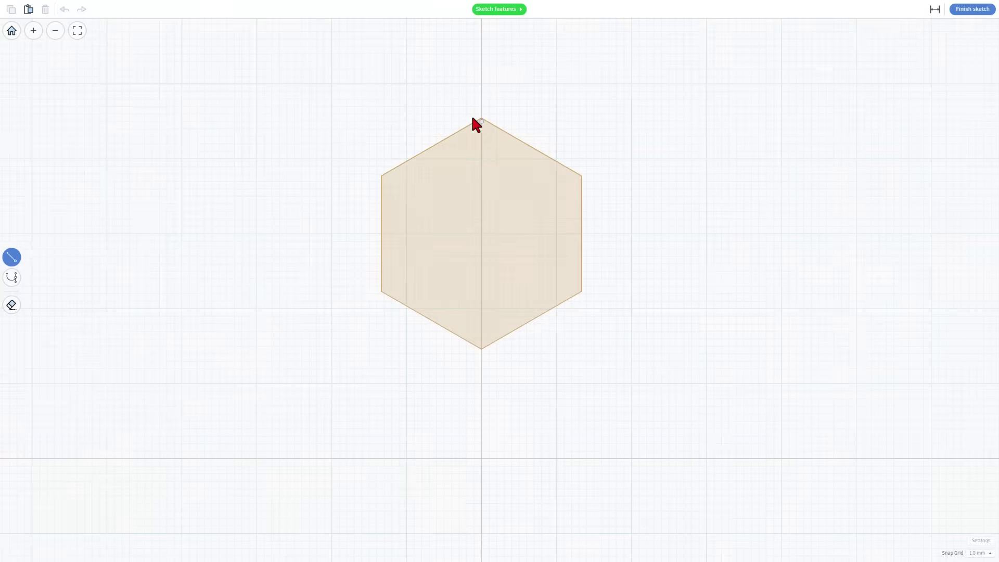
pyautogui.scroll(2, 484, 144)
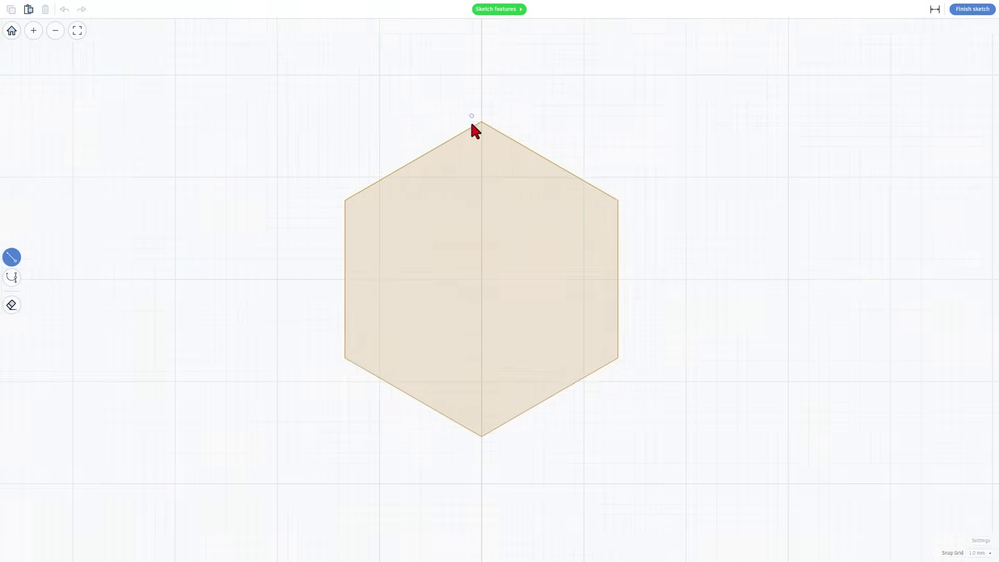
pyautogui.scroll(1, 471, 122)
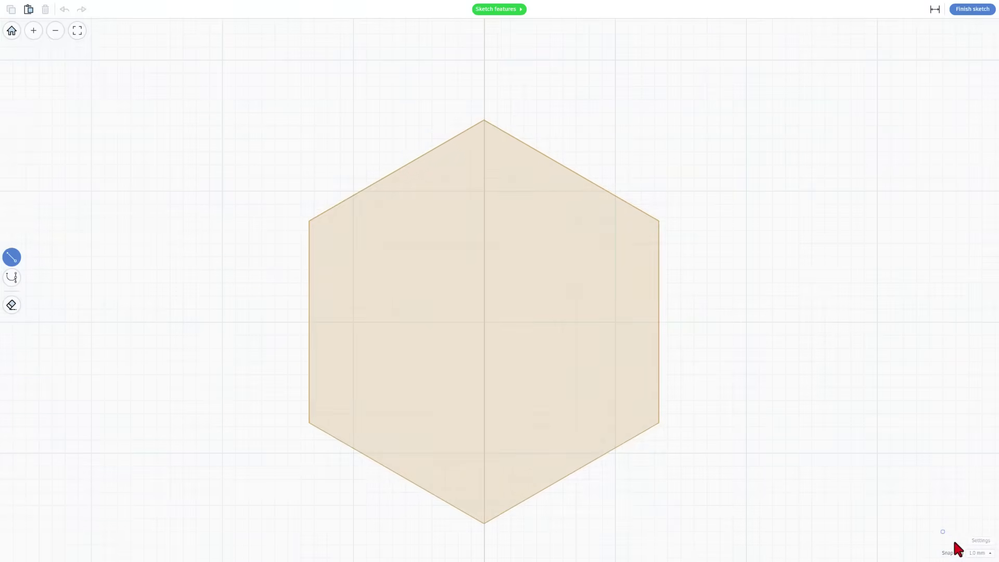
pyautogui.click(979, 552)
pyautogui.click(978, 495)
pyautogui.click(978, 553)
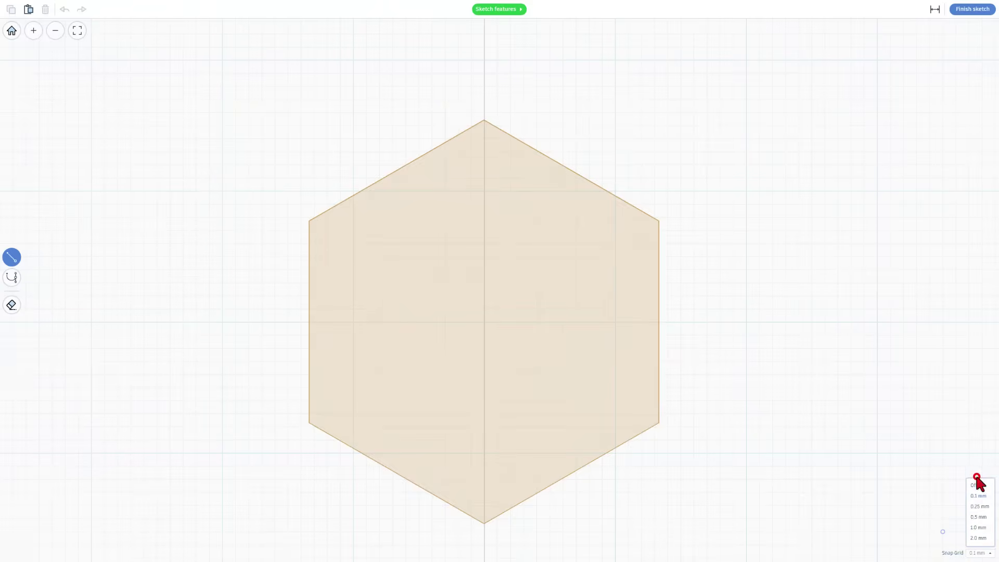
pyautogui.click(977, 477)
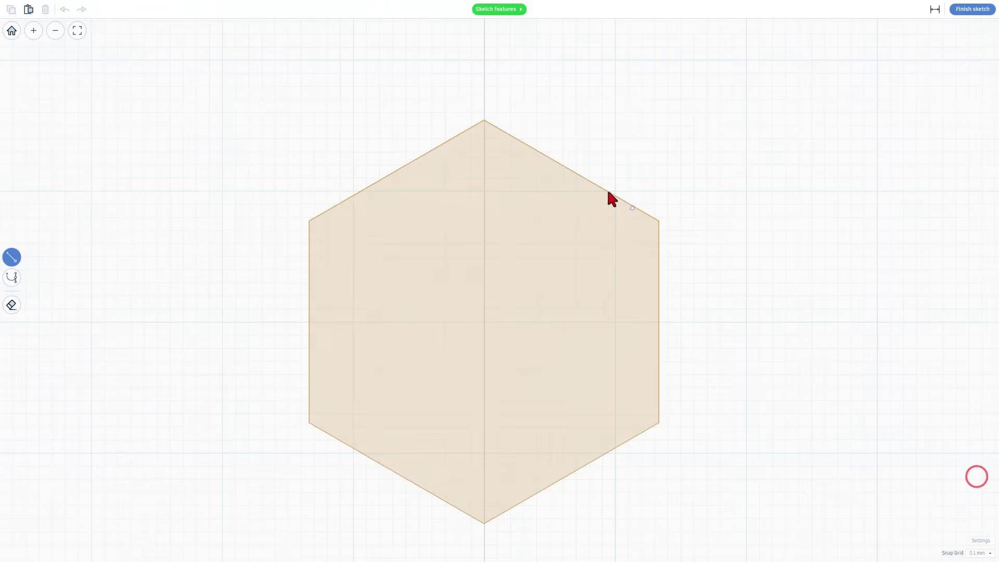
# Trace lines through all six hexagon vertices and close the outline at the top vertex.
pyautogui.click(484, 122)
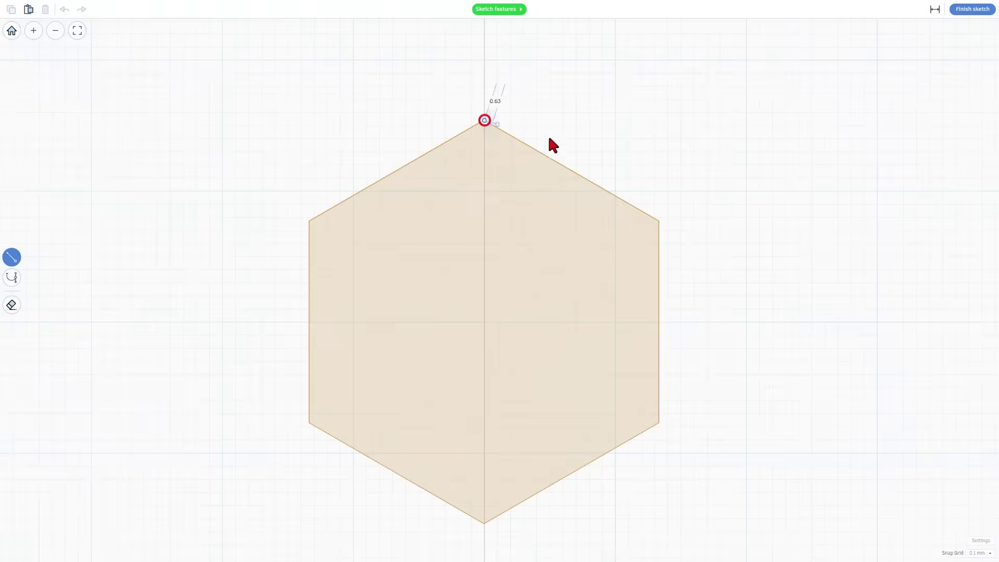
pyautogui.click(659, 222)
pyautogui.scroll(-2, 651, 387)
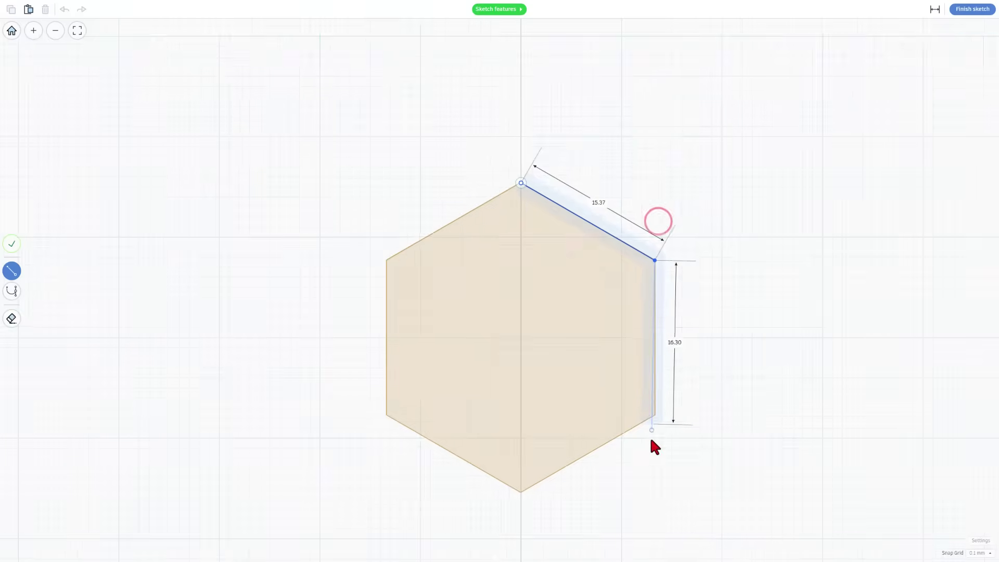
pyautogui.scroll(2, 653, 440)
pyautogui.scroll(1, 661, 432)
pyautogui.scroll(1, 657, 405)
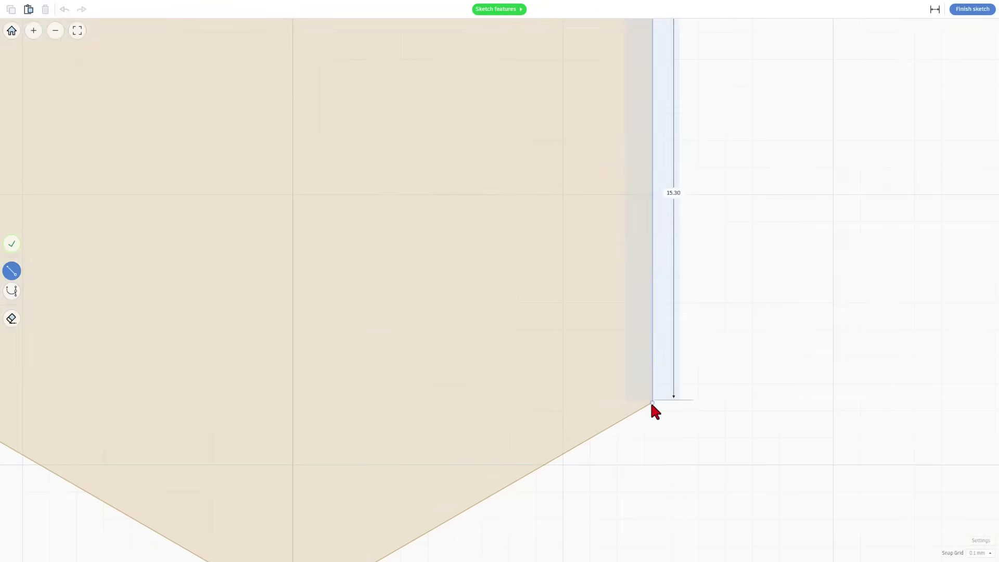
pyautogui.click(651, 402)
pyautogui.scroll(-2, 646, 409)
pyautogui.scroll(1, 599, 250)
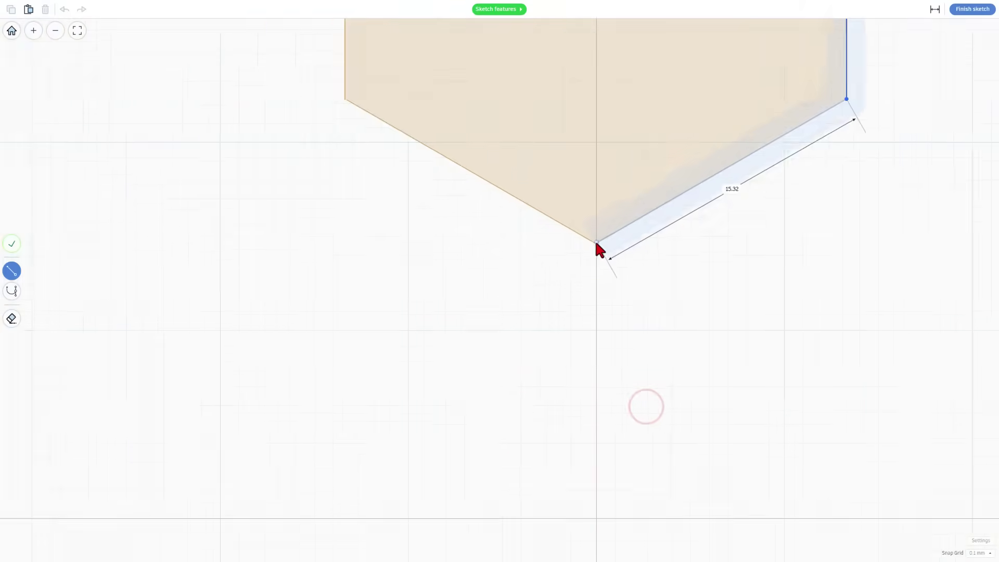
pyautogui.click(596, 242)
pyautogui.scroll(-1, 399, 174)
pyautogui.click(400, 166)
pyautogui.scroll(-3, 400, 166)
pyautogui.scroll(3, 411, 72)
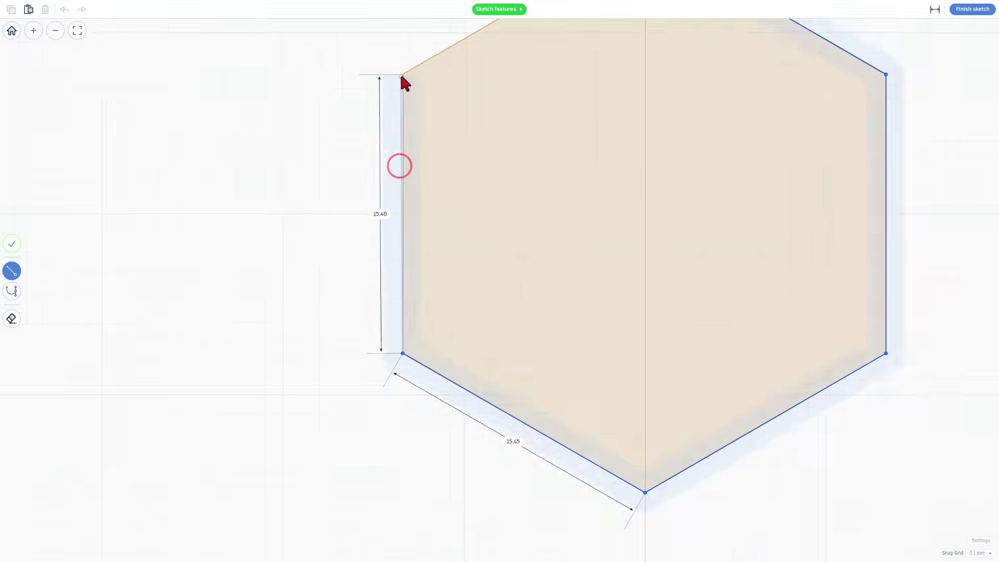
pyautogui.click(401, 74)
pyautogui.scroll(-3, 486, 148)
pyautogui.click(566, 43)
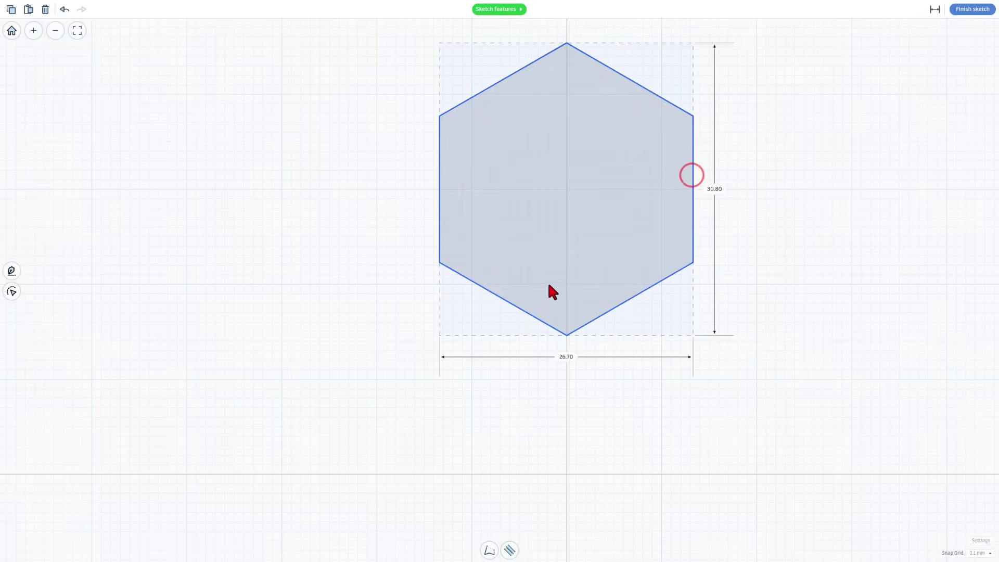
# Enable a 3.0 mm outline Width with Outside alignment, keeping Sharp joins.
pyautogui.click(510, 550)
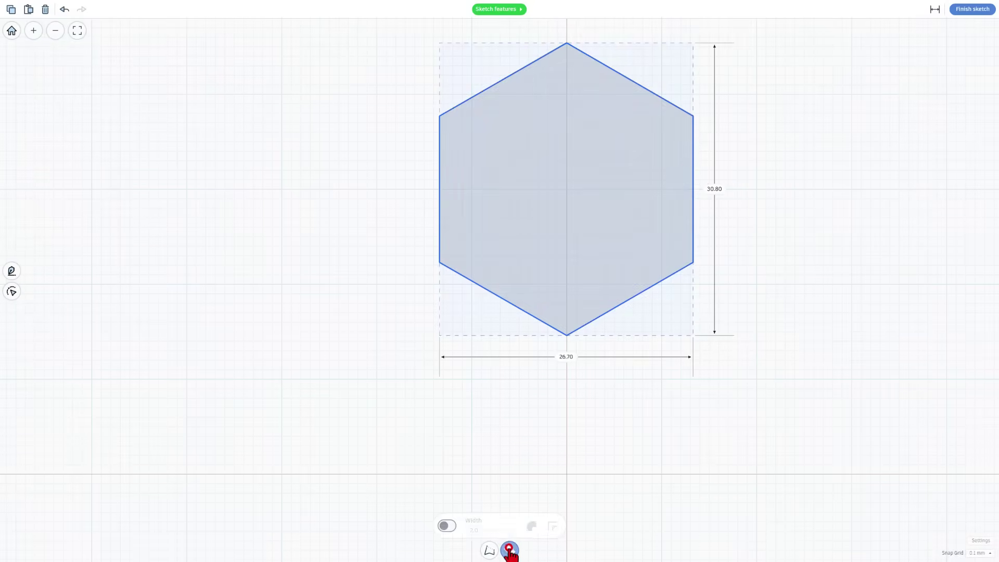
pyautogui.click(449, 525)
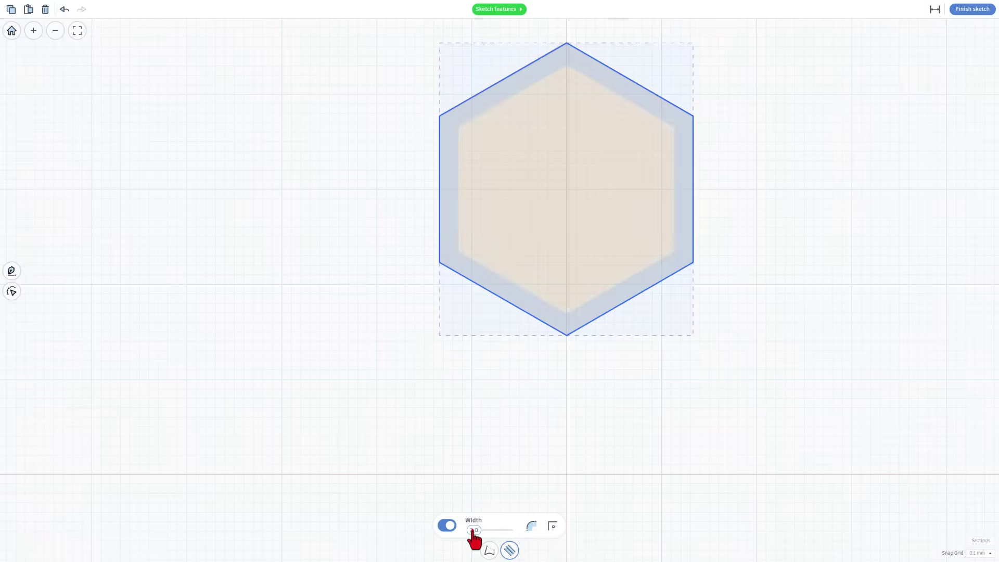
pyautogui.moveTo(474, 531); pyautogui.dragTo(475, 532)
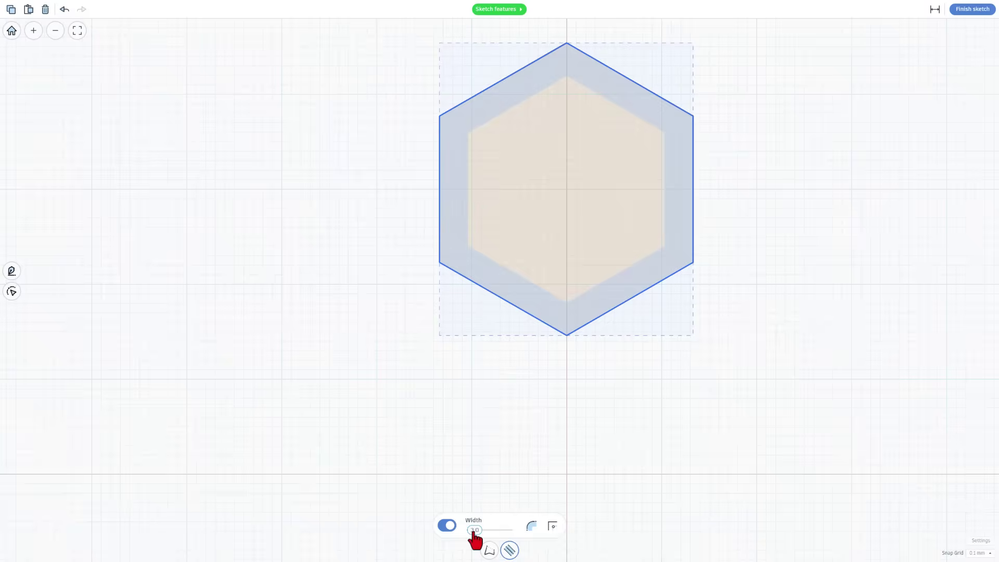
pyautogui.click(531, 526)
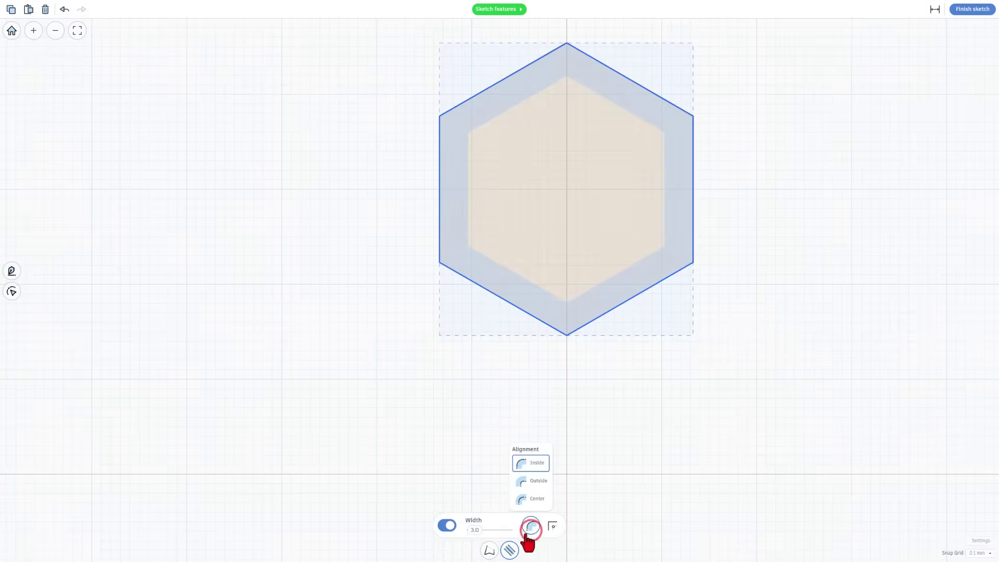
pyautogui.click(532, 484)
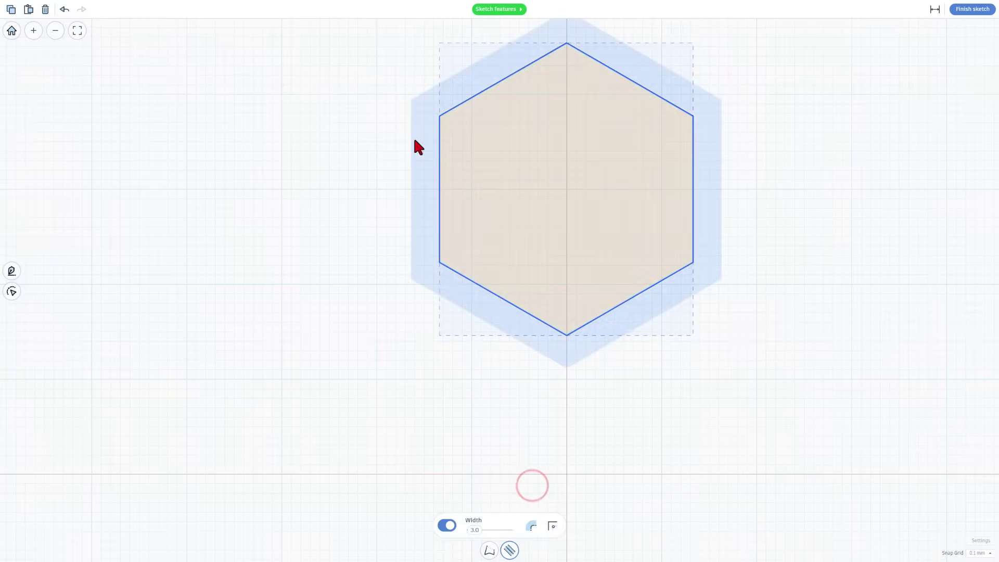
pyautogui.click(552, 524)
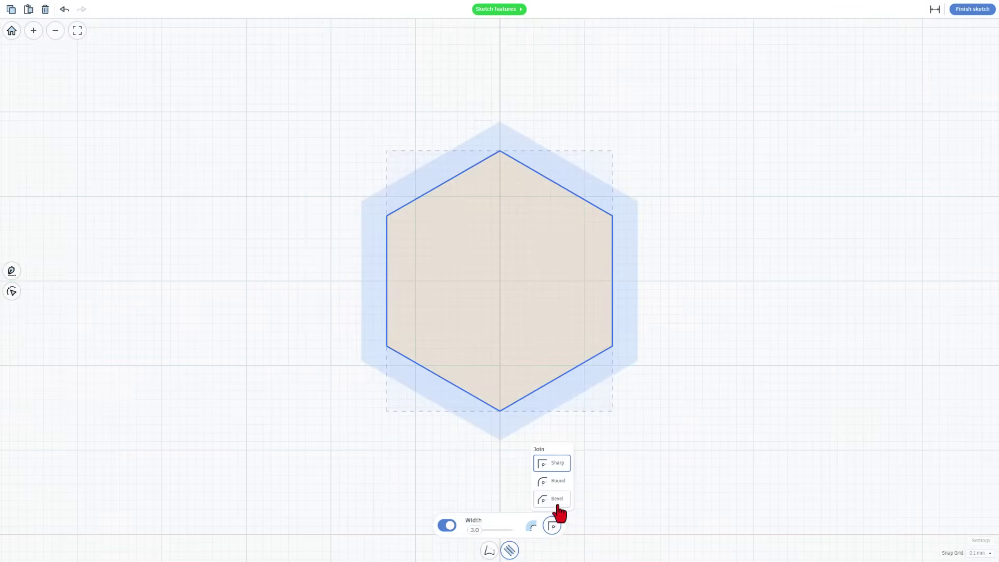
pyautogui.click(552, 526)
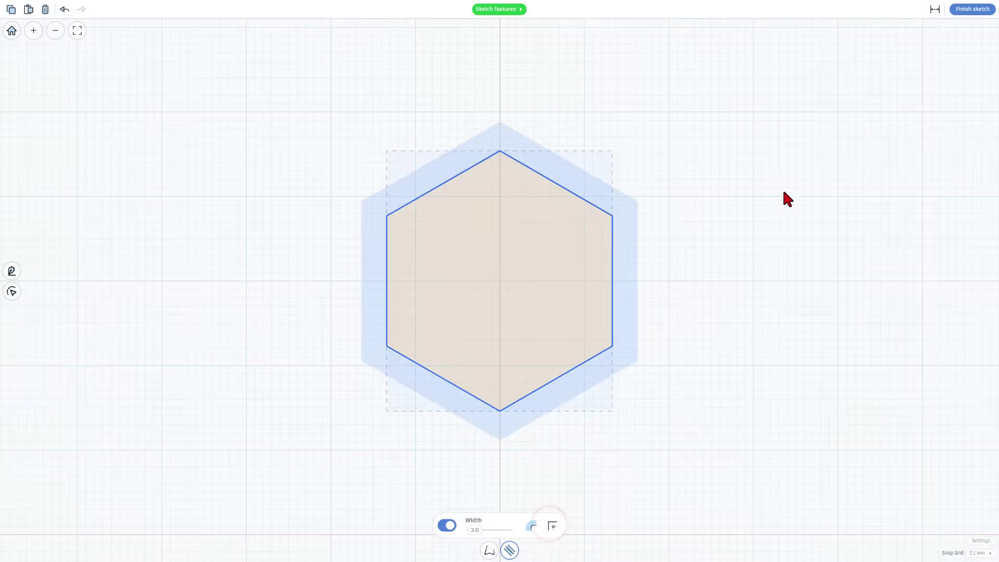
# Finish the sketch and set the hexagonal sleeve's height to 35 mm.
pyautogui.click(973, 9)
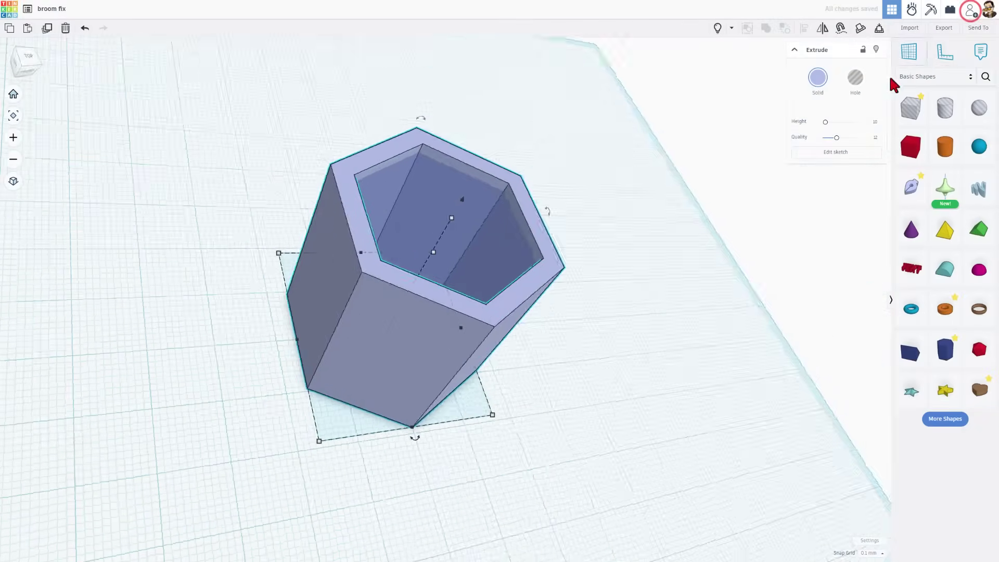
pyautogui.click(653, 334)
pyautogui.click(452, 365)
pyautogui.moveTo(439, 362)
pyautogui.mouseDown(button='right')
pyautogui.moveTo(539, 326)
pyautogui.moveTo(424, 345)
pyautogui.mouseUp(button='right')
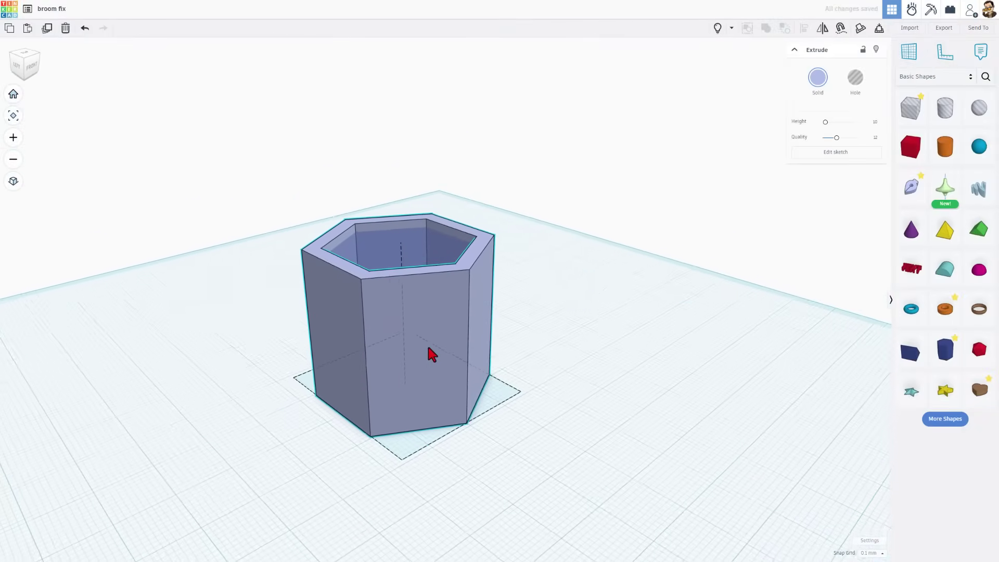
pyautogui.moveTo(424, 345); pyautogui.dragTo(580, 402, button='right')
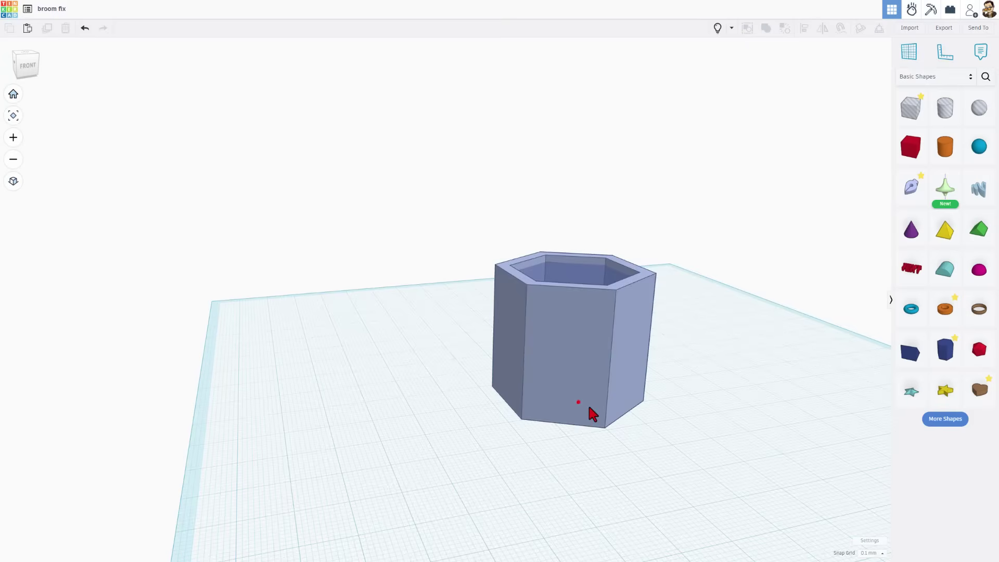
pyautogui.click(574, 269)
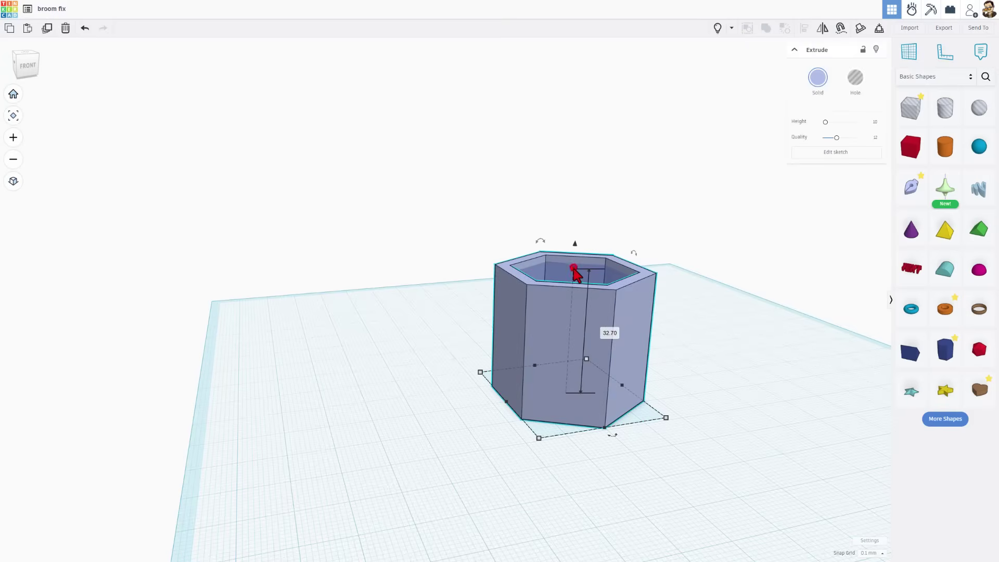
pyautogui.click(607, 333)
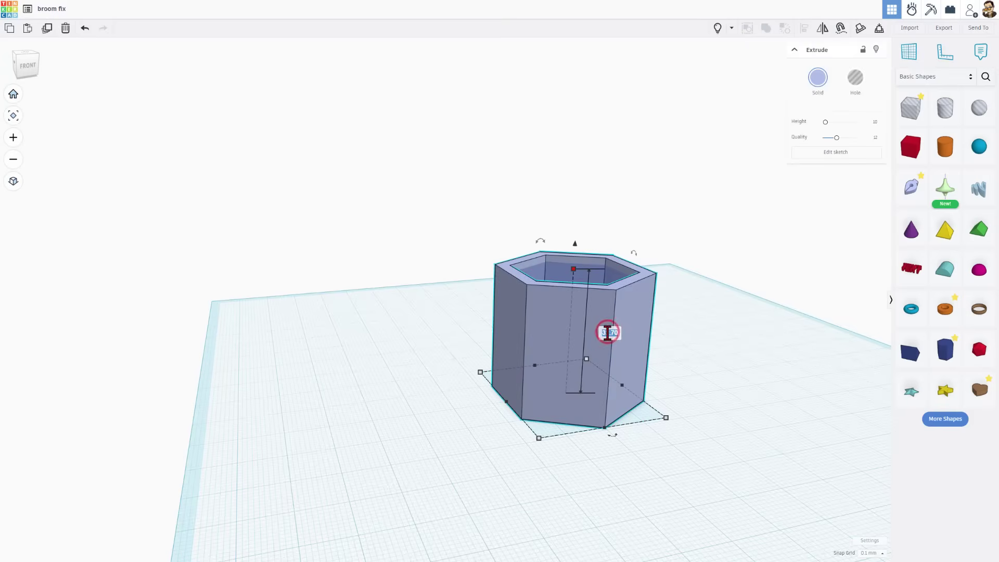
pyautogui.write('35')
pyautogui.press('Delete')
# Delete the inner filler polygon so the sleeve becomes an open tube.
pyautogui.moveTo(730, 244); pyautogui.dragTo(458, 385, button='right')
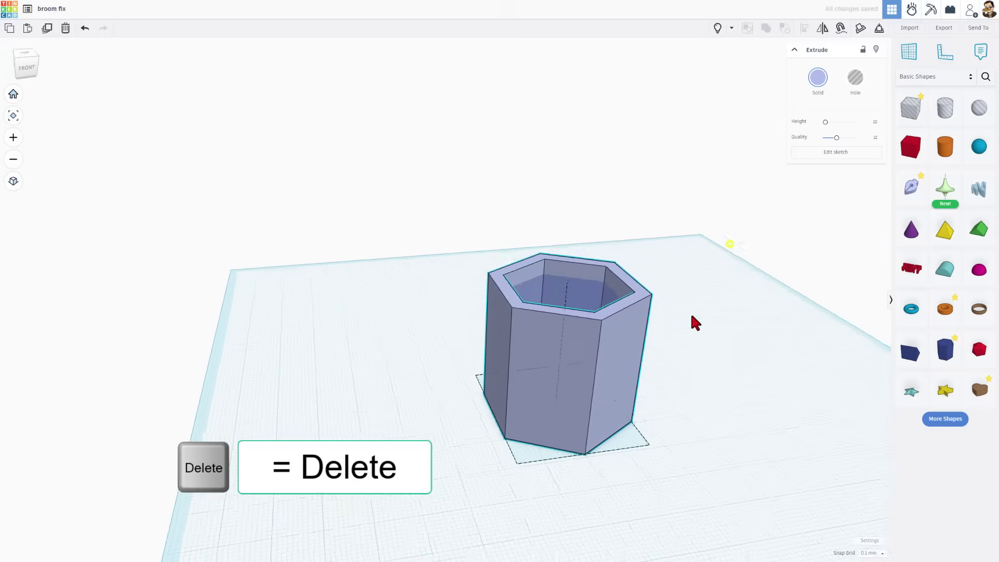
pyautogui.click(503, 402)
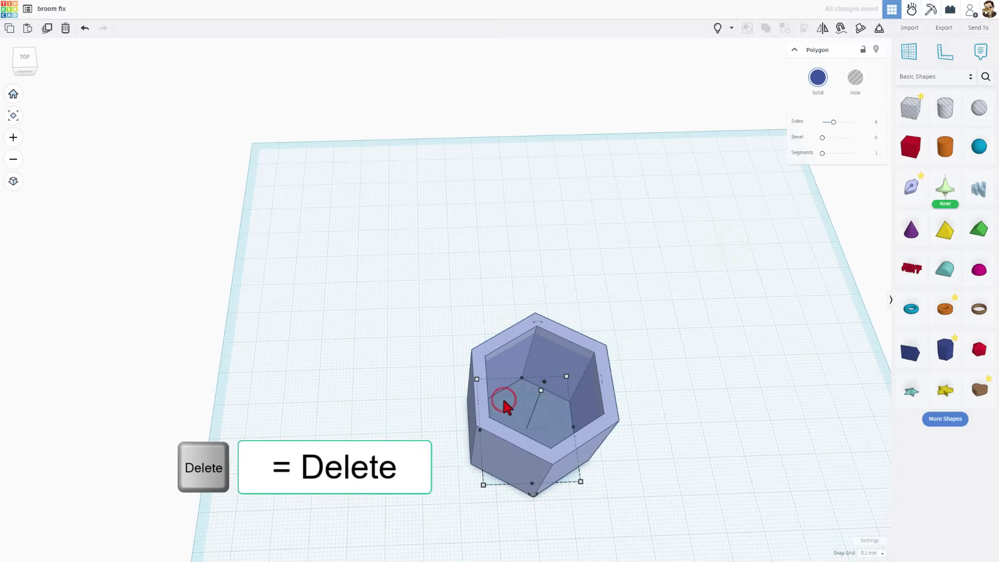
pyautogui.press('Delete')
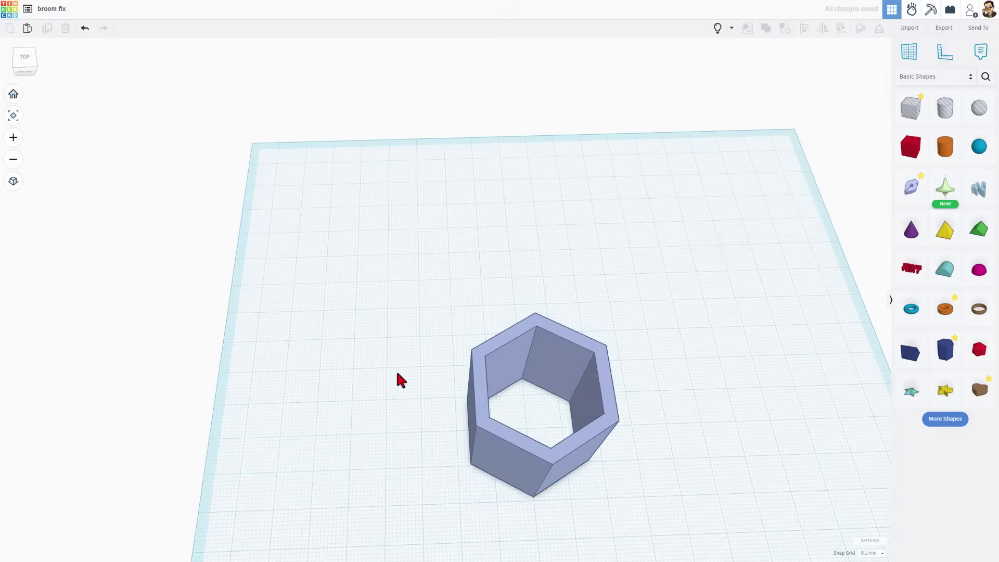
pyautogui.moveTo(397, 380); pyautogui.dragTo(449, 409, button='right')
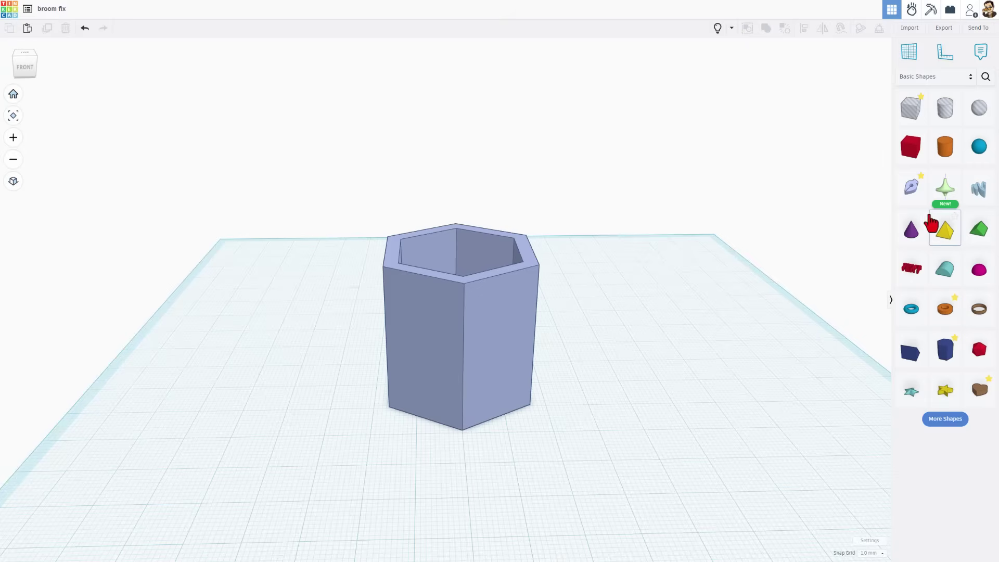
# Drop a Scribble shape beside the sleeve, keep 1.0 mm snap, and draw a closed diamond.
pyautogui.moveTo(915, 196); pyautogui.dragTo(847, 540)
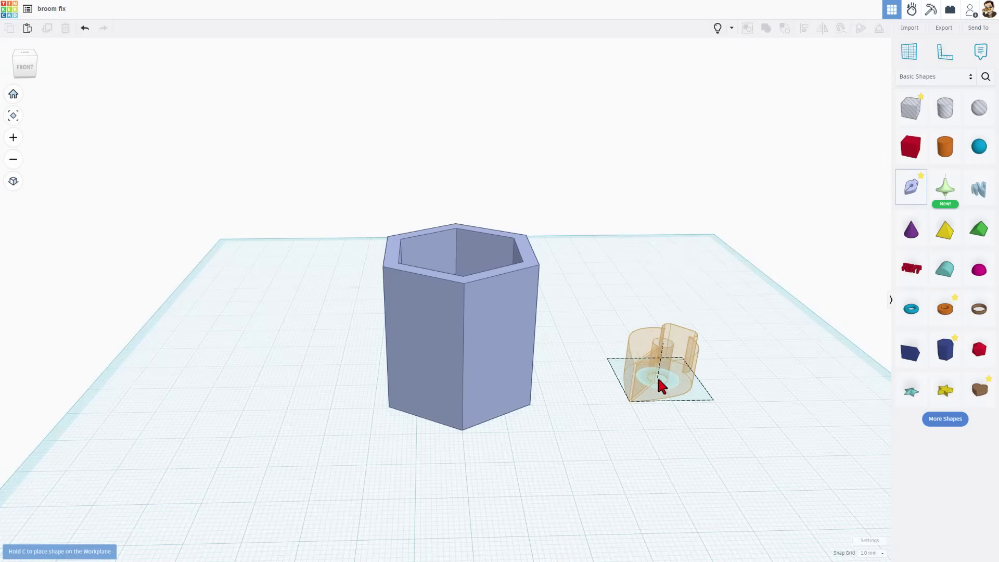
pyautogui.click(872, 553)
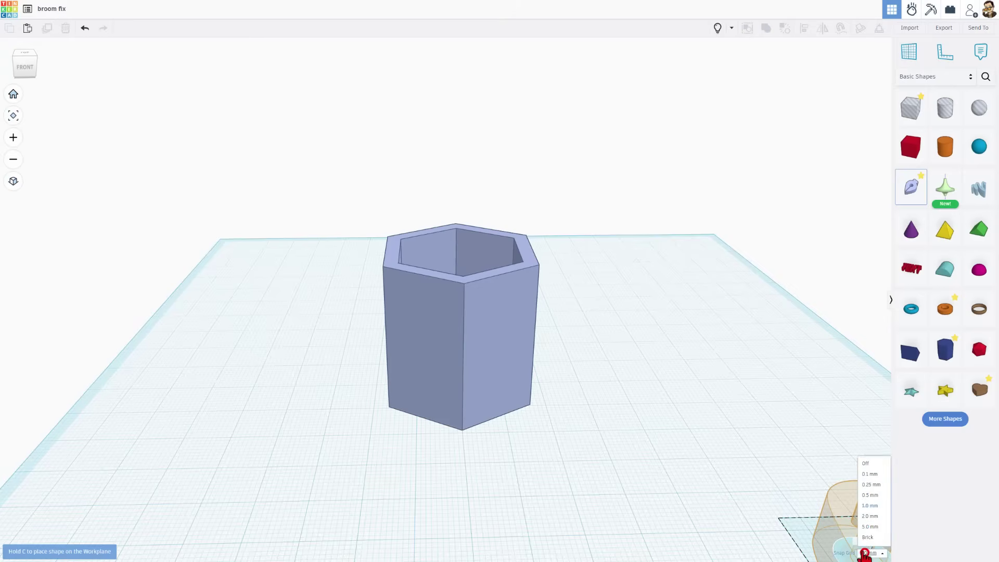
pyautogui.click(873, 507)
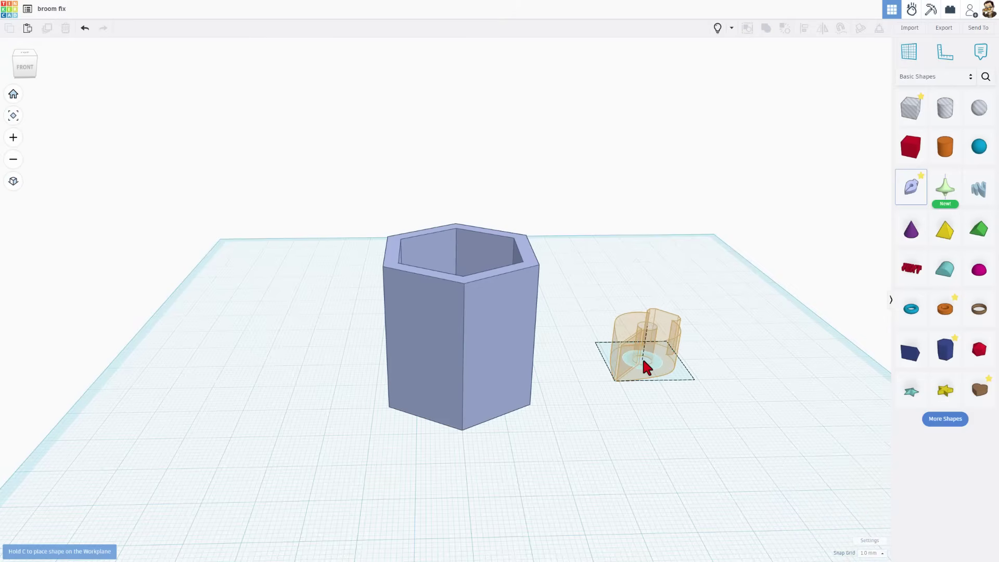
pyautogui.click(645, 359)
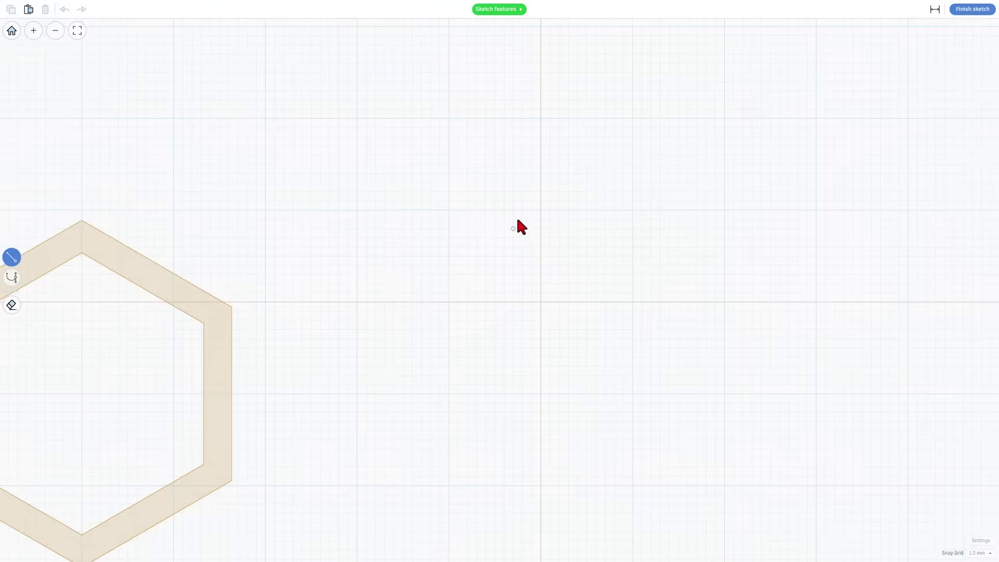
pyautogui.moveTo(541, 210); pyautogui.dragTo(448, 301)
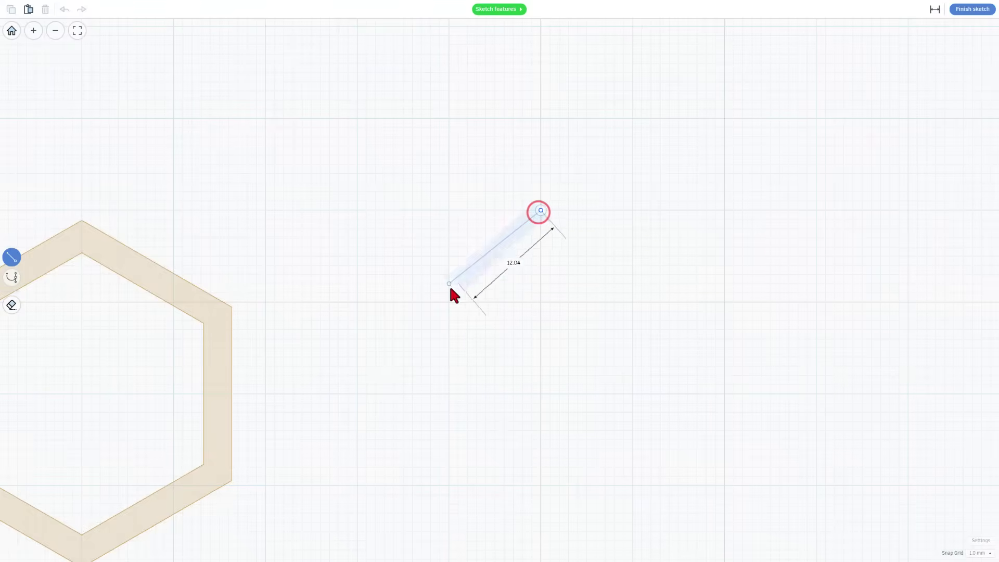
pyautogui.click(541, 394)
pyautogui.click(632, 304)
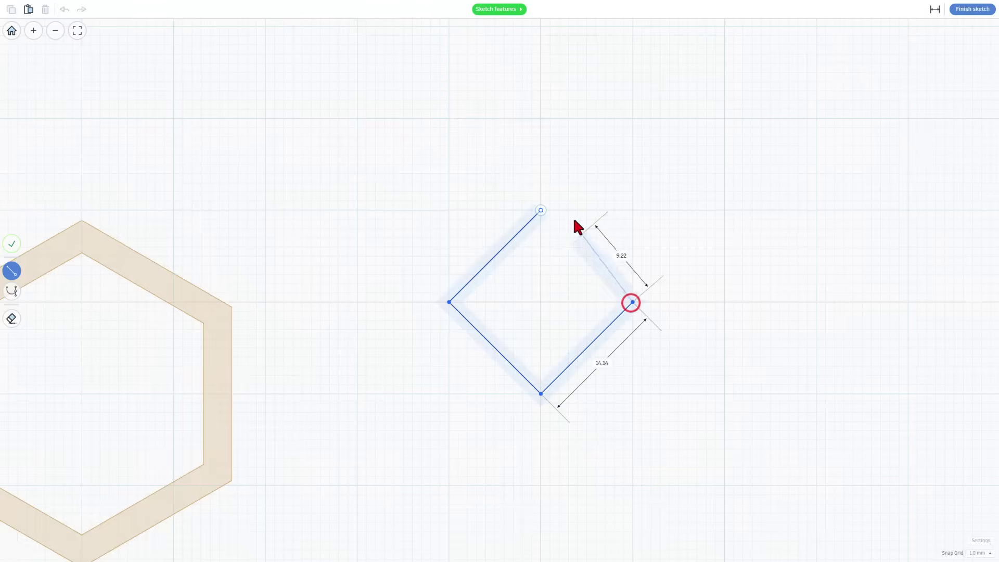
pyautogui.click(541, 210)
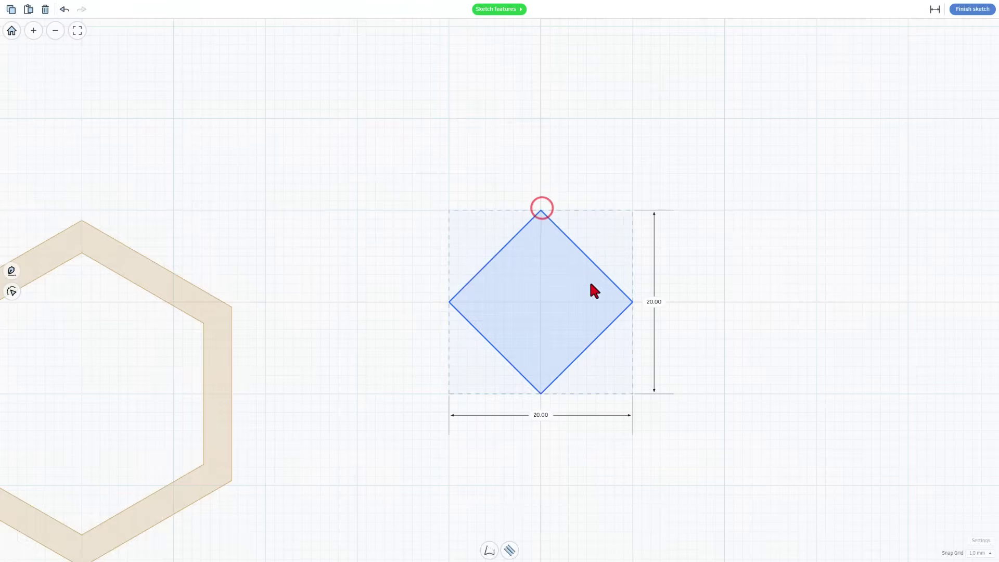
# Convert the diamond to a circle sized 23 by 23 mm.
pyautogui.click(541, 284)
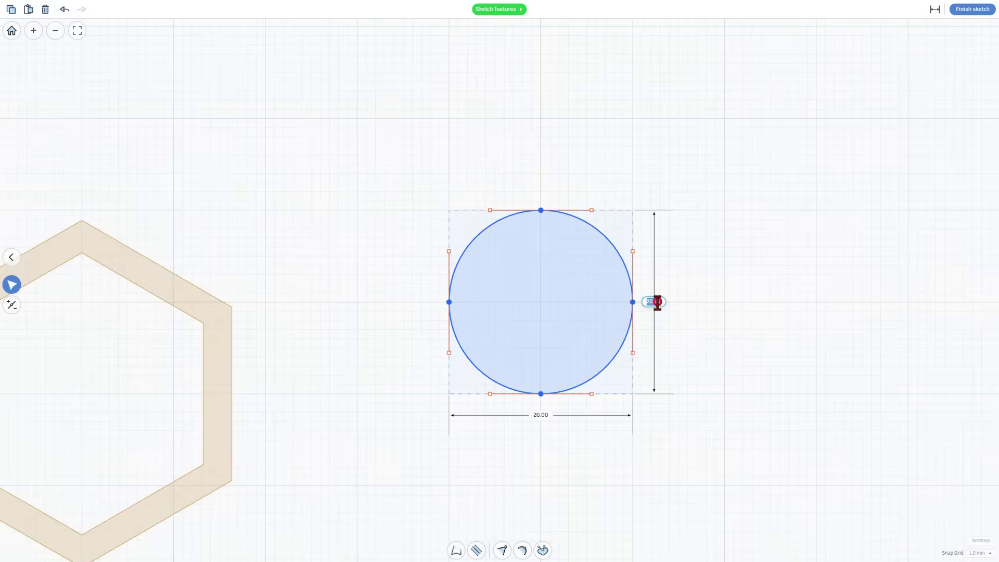
pyautogui.write('23')
pyautogui.press('Return')
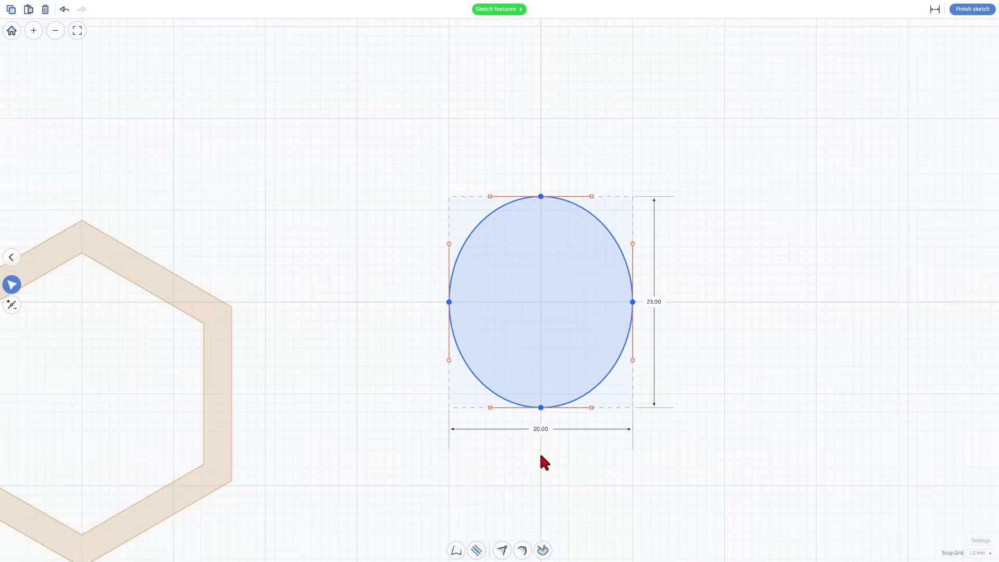
pyautogui.click(540, 429)
pyautogui.write('23')
pyautogui.press('Return')
pyautogui.click(537, 331)
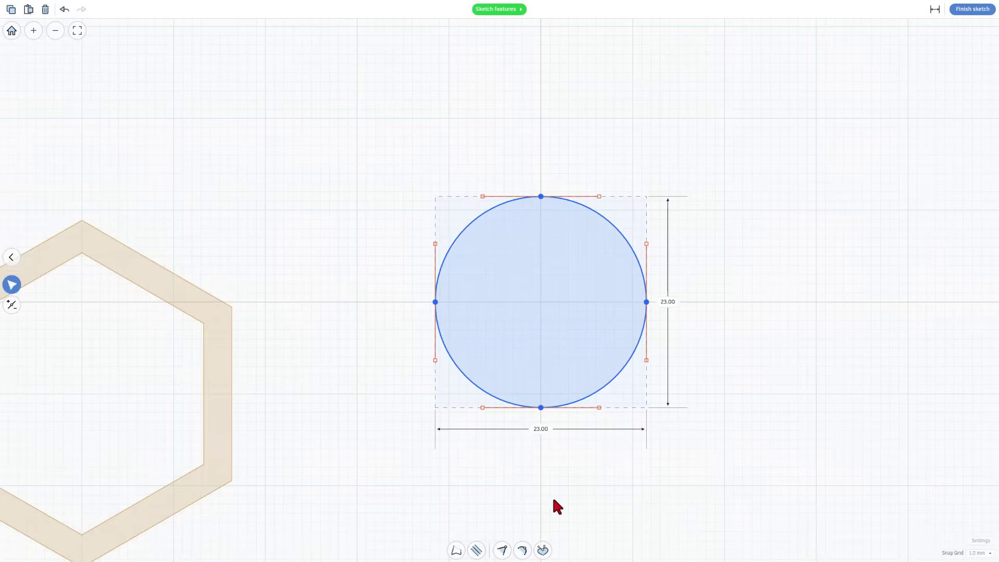
# Give the circle a 3.0 mm outline Width growing outward, forming a ring.
pyautogui.click(476, 550)
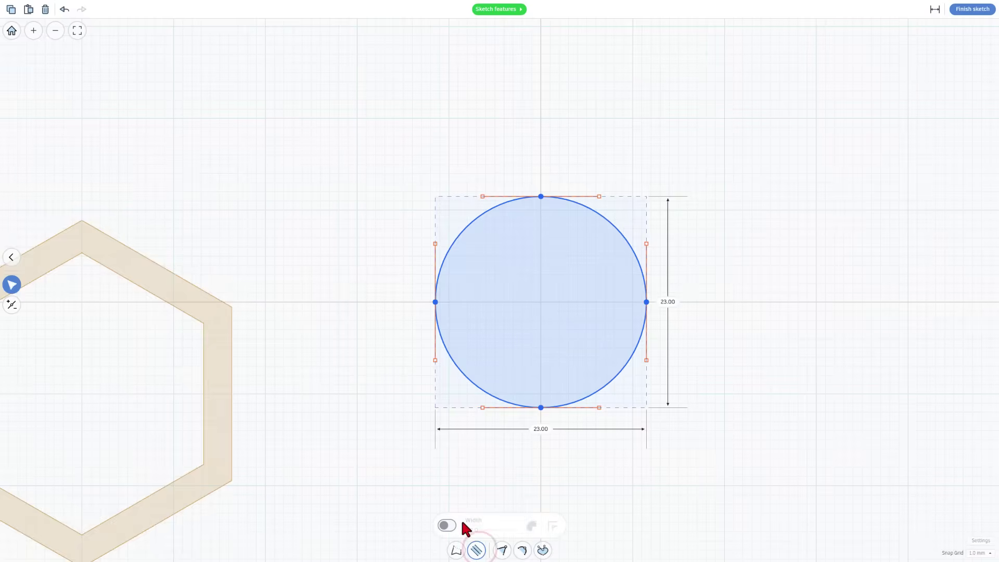
pyautogui.click(447, 525)
pyautogui.moveTo(472, 529); pyautogui.dragTo(474, 530)
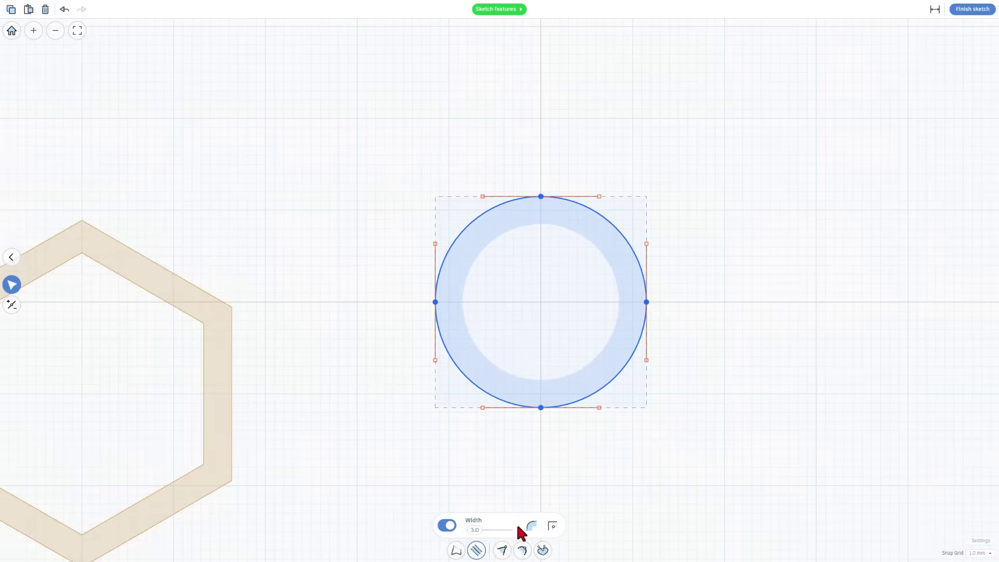
pyautogui.click(531, 526)
pyautogui.click(536, 482)
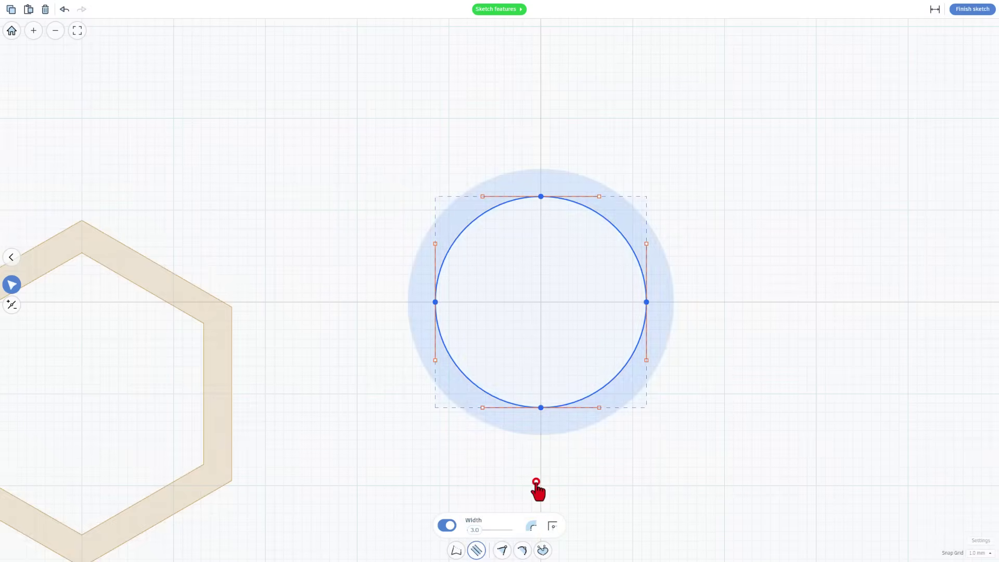
pyautogui.click(489, 460)
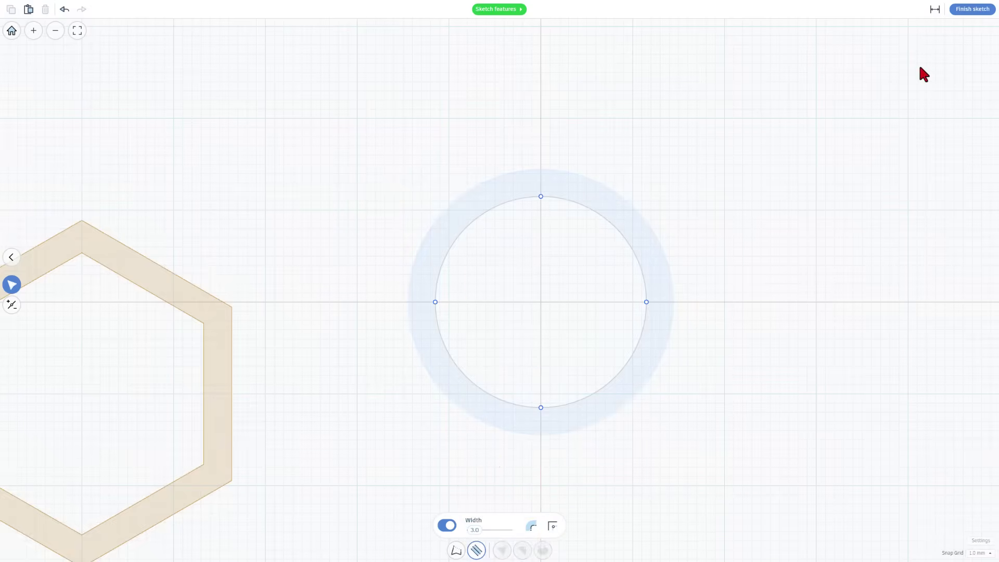
# Finish the sketch and set the ring on top of the hexagon sleeve.
pyautogui.click(972, 12)
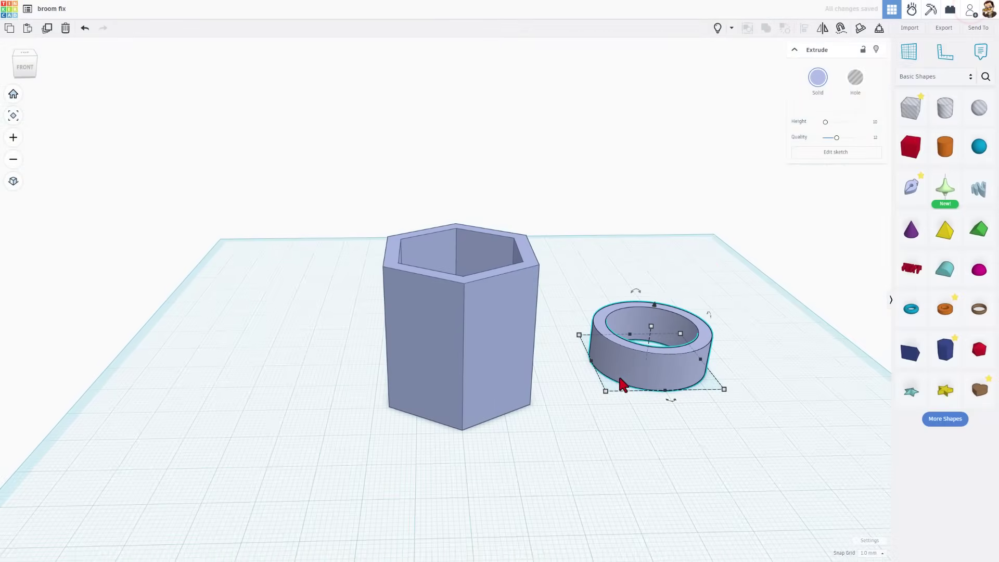
pyautogui.press('c')
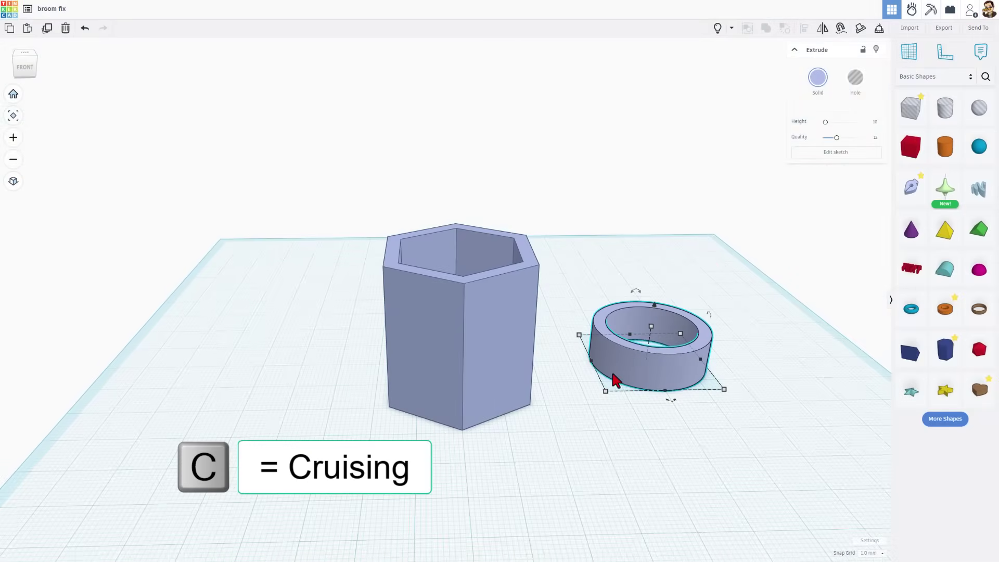
pyautogui.moveTo(625, 371)
pyautogui.mouseDown()
pyautogui.moveTo(642, 372)
pyautogui.moveTo(521, 262)
pyautogui.mouseUp()
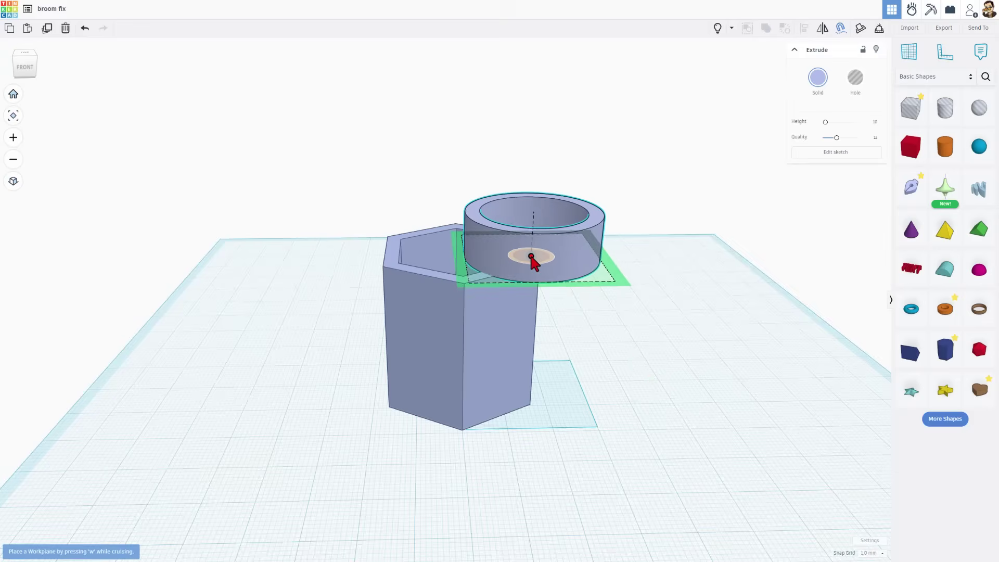
# Centre the ring over the hexagon and extend it to a 40 mm tall tube.
pyautogui.click(356, 275)
pyautogui.moveTo(315, 206); pyautogui.dragTo(486, 348)
pyautogui.moveTo(482, 348); pyautogui.dragTo(482, 437, button='right')
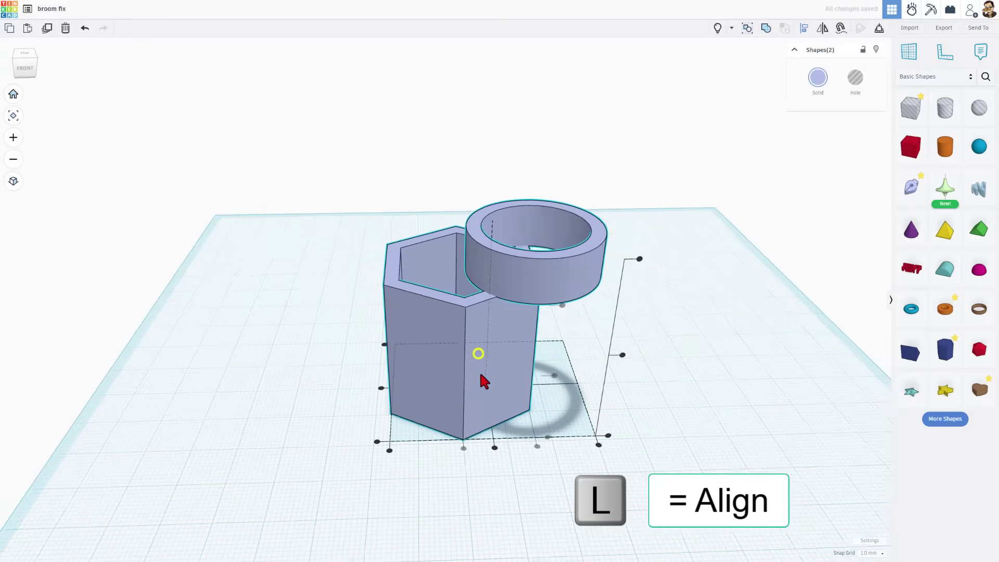
pyautogui.click(462, 406)
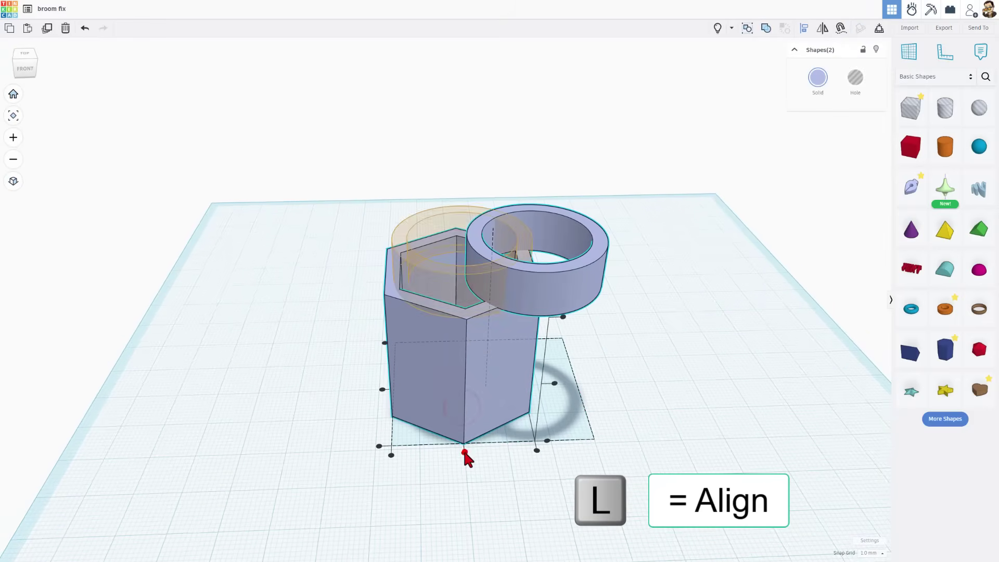
pyautogui.click(465, 453)
pyautogui.click(384, 393)
pyautogui.click(463, 230)
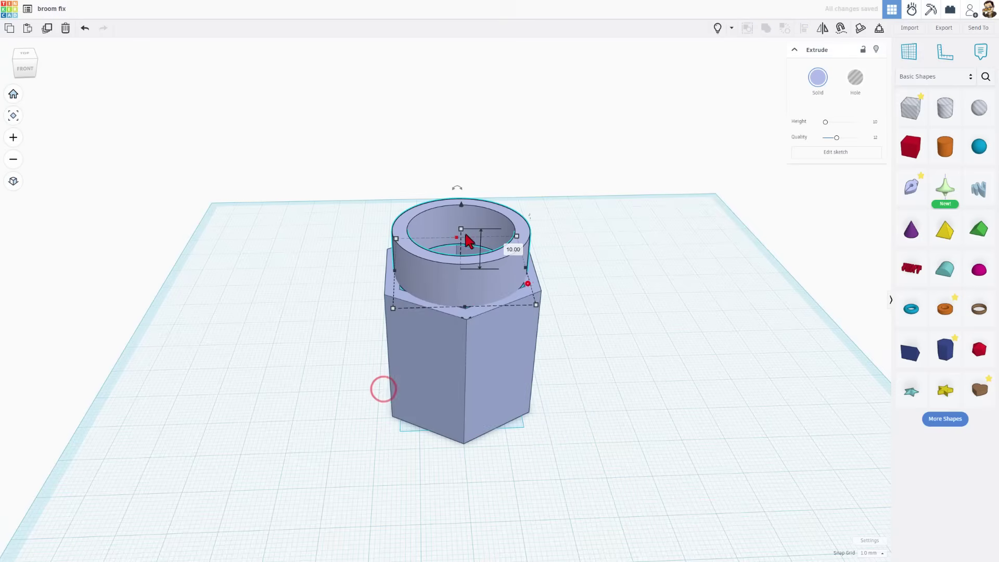
pyautogui.click(514, 249)
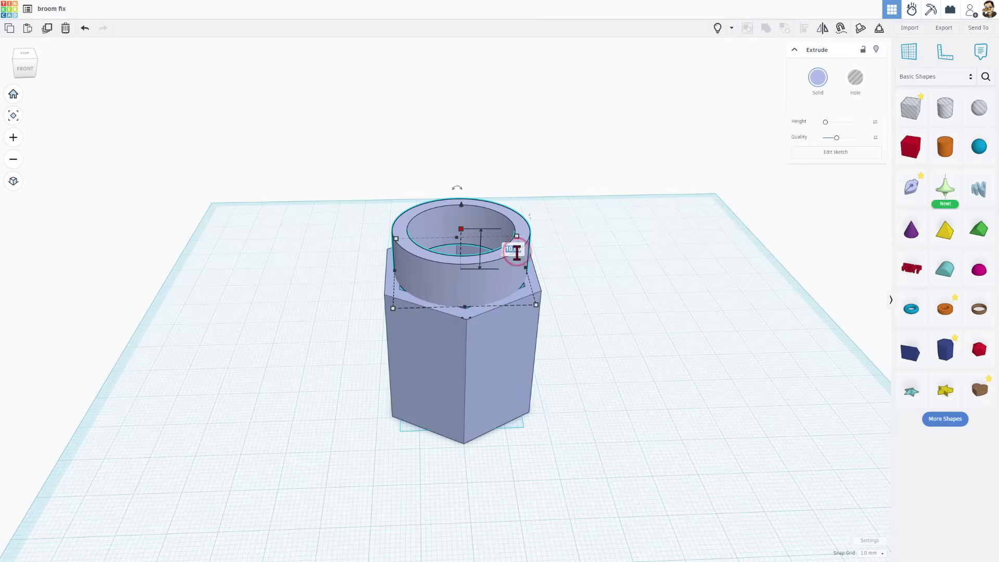
pyautogui.moveTo(471, 286)
pyautogui.mouseDown(button='right')
pyautogui.moveTo(559, 499)
pyautogui.moveTo(539, 445)
pyautogui.moveTo(381, 327)
pyautogui.mouseUp(button='right')
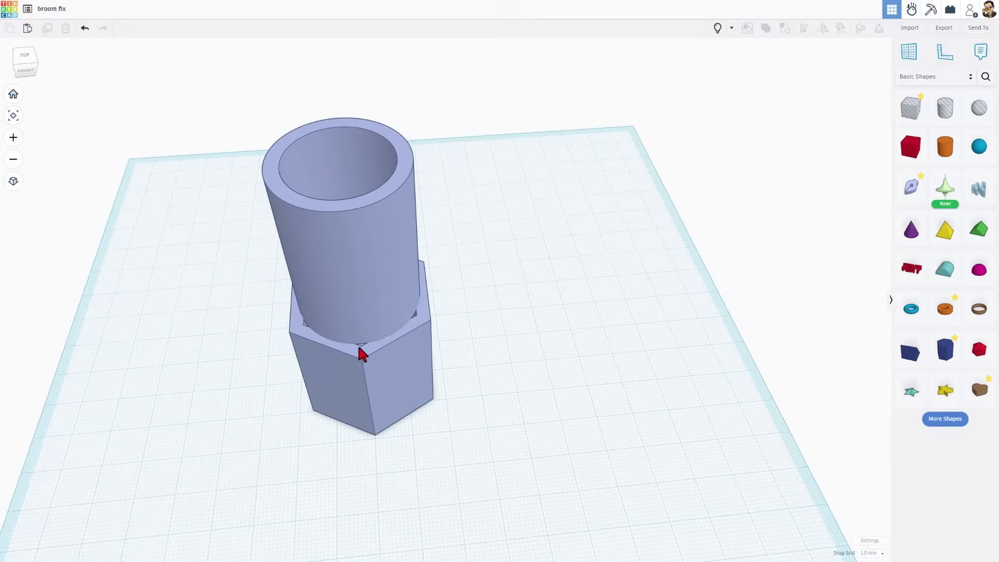
# Place a cone beside the tube-sleeve junction and make it six-sided.
pyautogui.moveTo(908, 244); pyautogui.dragTo(425, 309)
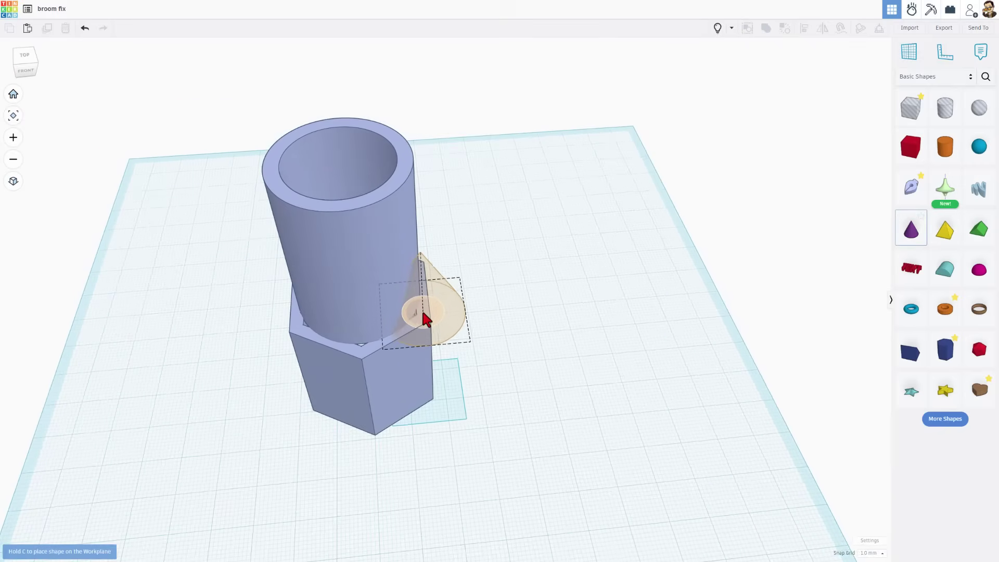
pyautogui.moveTo(423, 305); pyautogui.dragTo(422, 308)
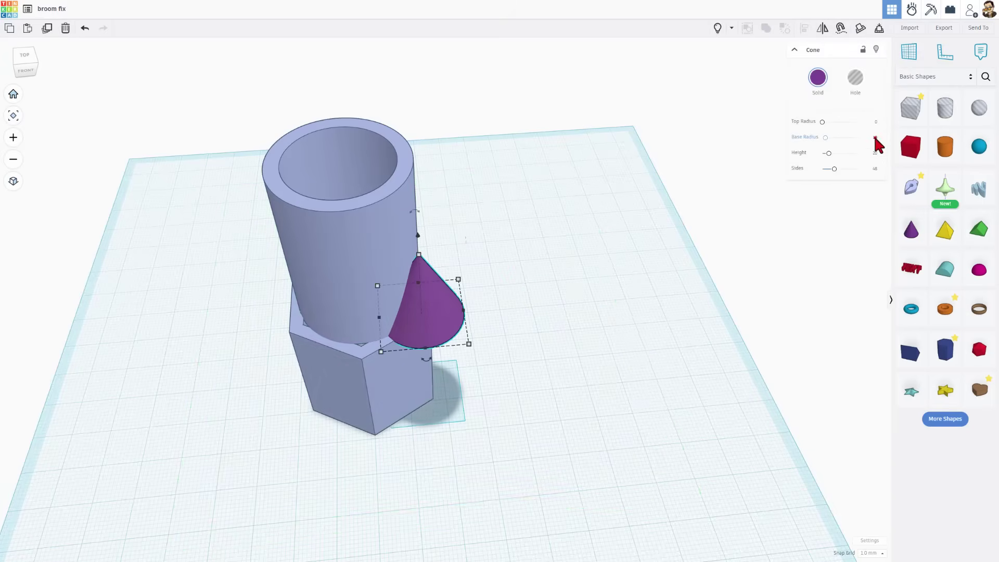
pyautogui.click(876, 138)
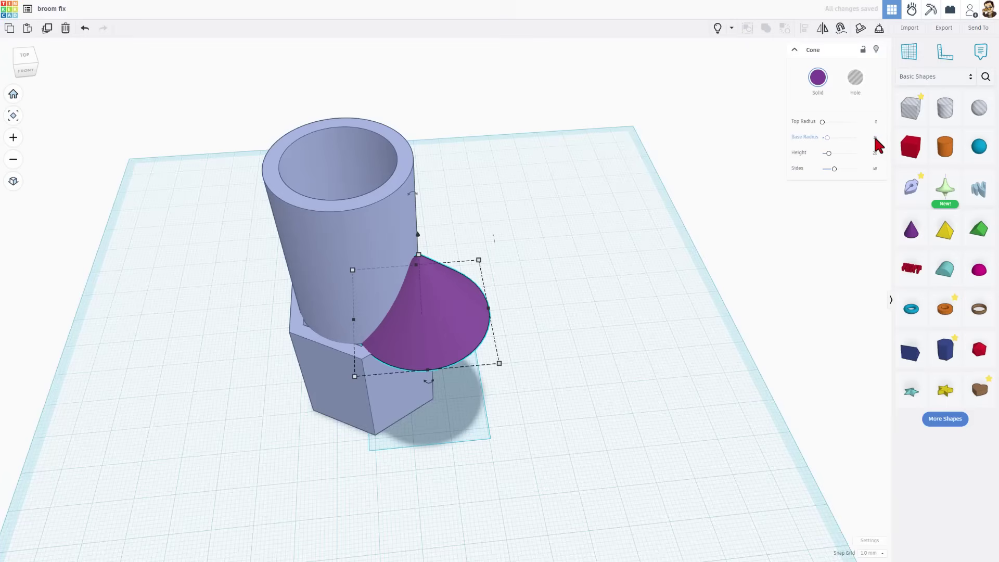
pyautogui.click(876, 169)
pyautogui.write('6')
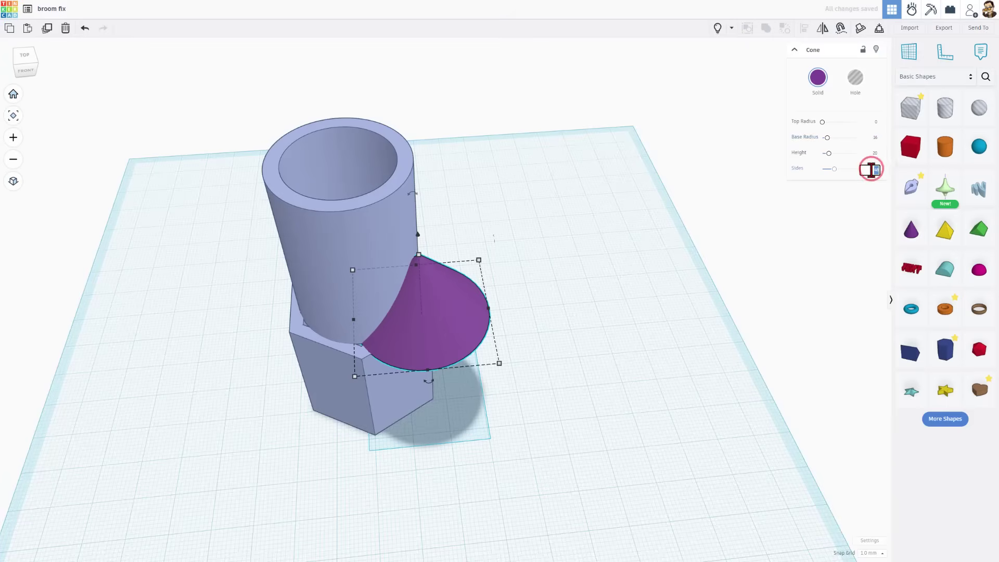
pyautogui.press('Return')
# Centre the cone with the tube and sleeve, with base radius 18.8 and height 30.
pyautogui.click(569, 215)
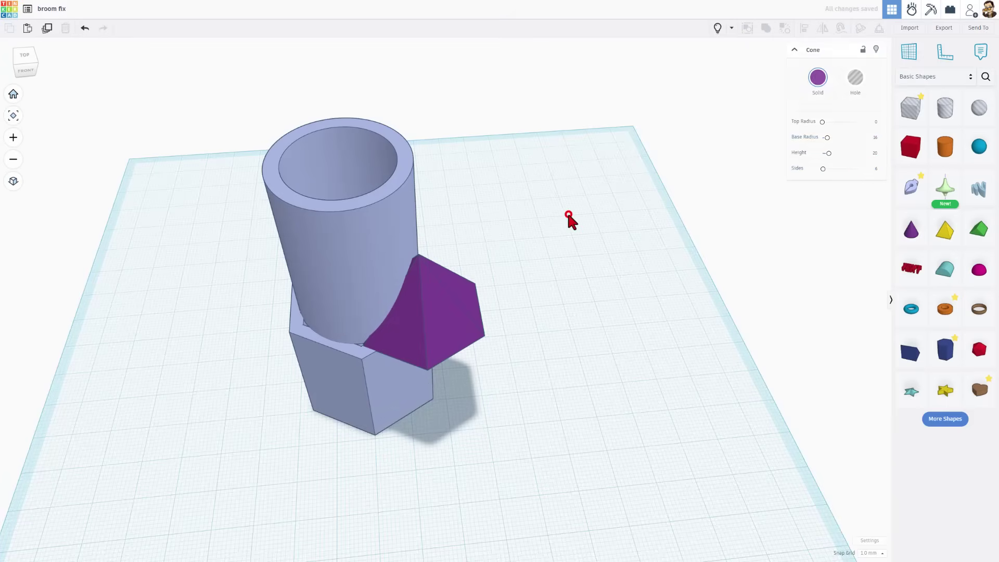
pyautogui.moveTo(143, 242); pyautogui.dragTo(483, 429)
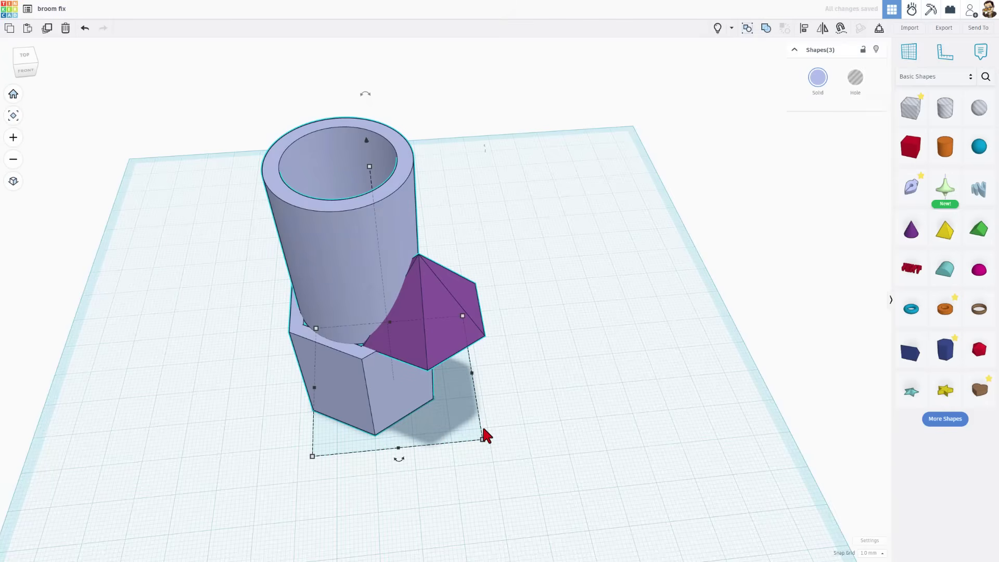
pyautogui.press('r')
pyautogui.click(379, 397)
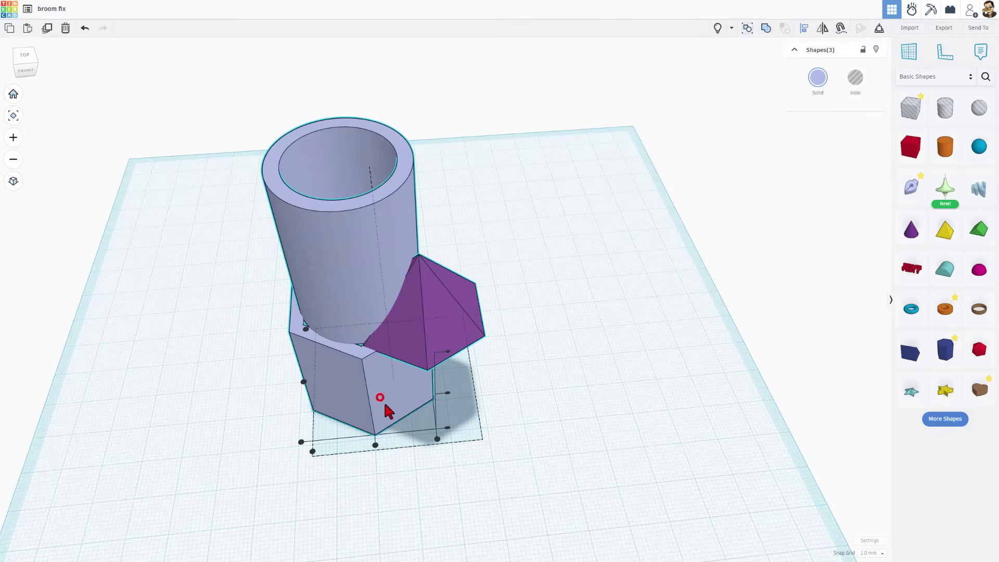
pyautogui.click(376, 445)
pyautogui.click(303, 382)
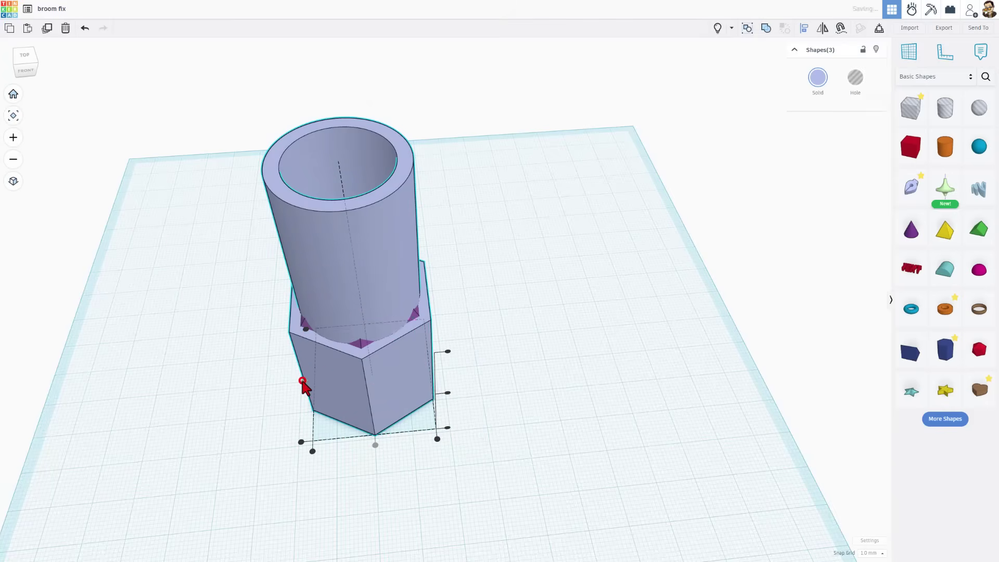
pyautogui.click(271, 414)
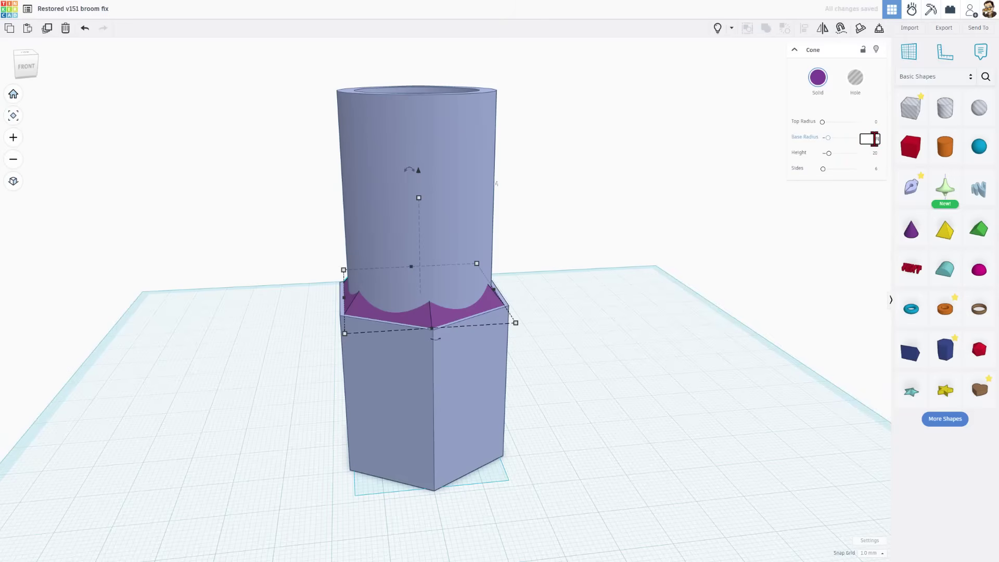
pyautogui.press('Return')
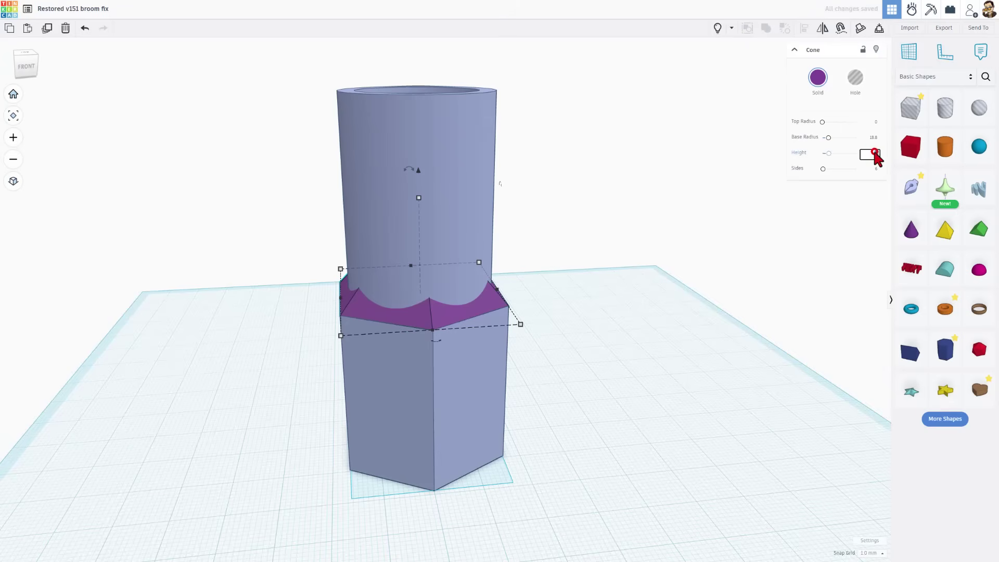
pyautogui.press('Return')
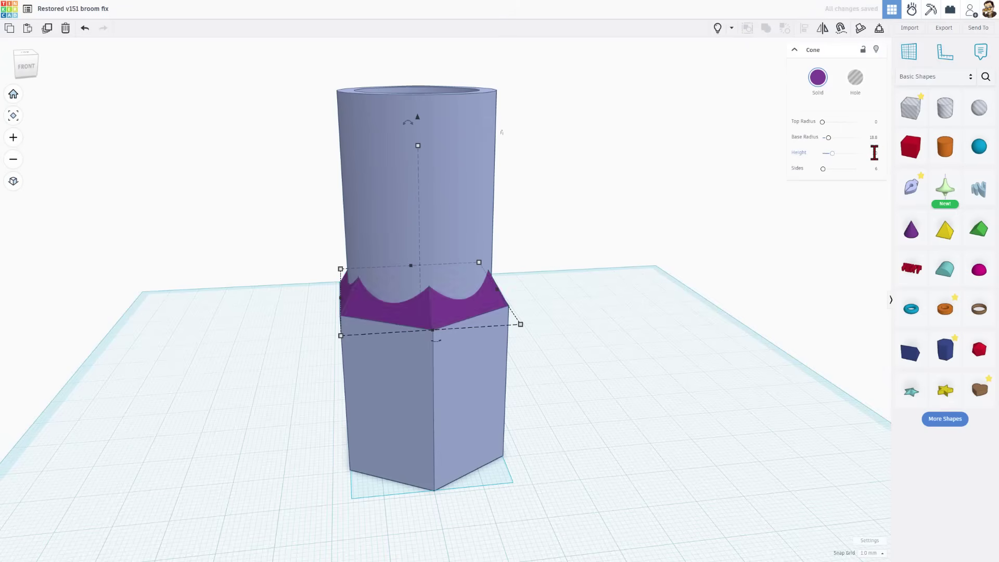
pyautogui.moveTo(739, 260); pyautogui.dragTo(580, 392, button='right')
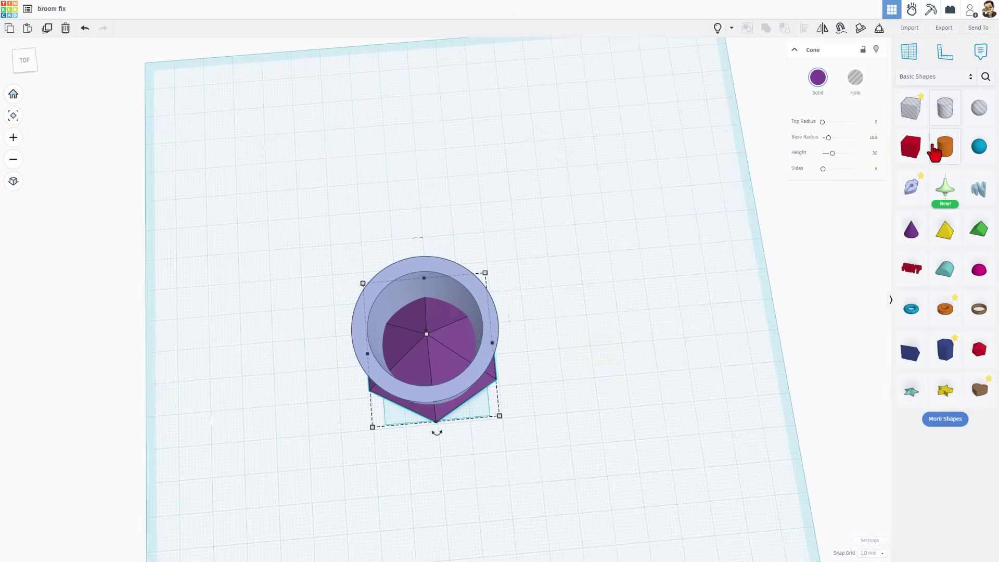
# Add a 23 mm cylinder hole and stretch it to about 55 tall.
pyautogui.moveTo(933, 109)
pyautogui.mouseDown()
pyautogui.moveTo(745, 279)
pyautogui.moveTo(580, 351)
pyautogui.mouseUp()
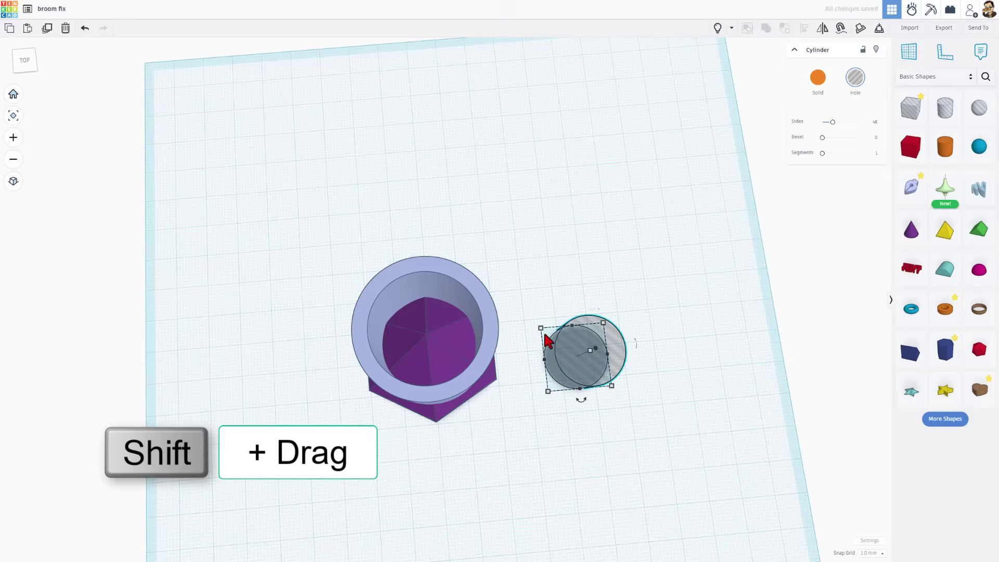
pyautogui.keyDown('shift'); pyautogui.moveTo(539, 328); pyautogui.dragTo(538, 283); pyautogui.keyUp('shift')
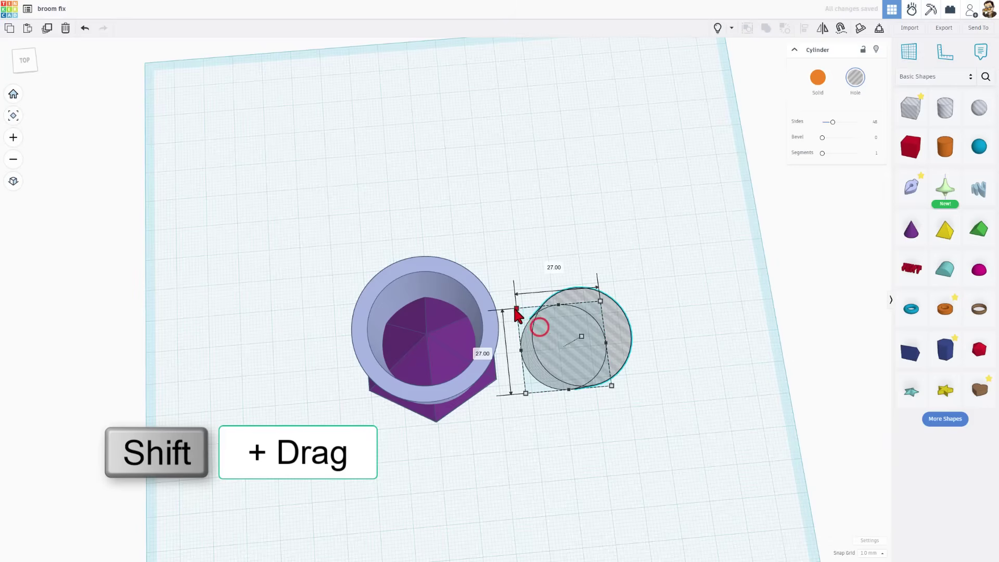
pyautogui.write('23')
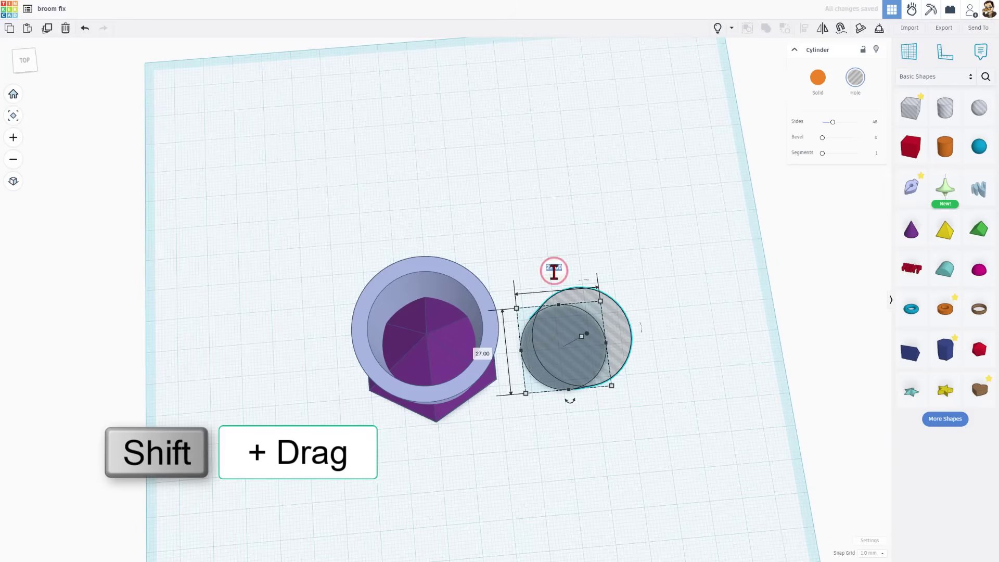
pyautogui.press('Return')
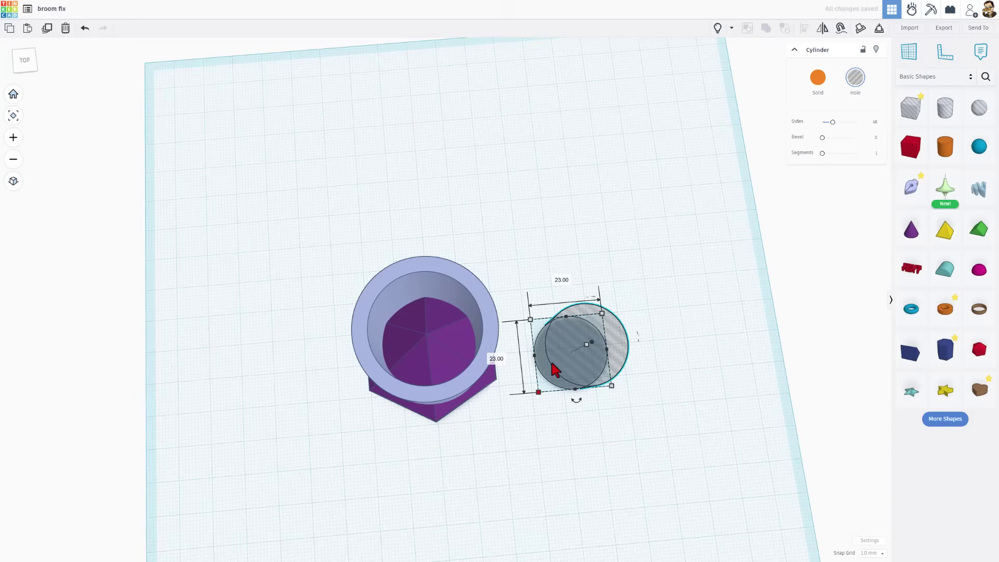
pyautogui.moveTo(589, 351); pyautogui.dragTo(551, 391)
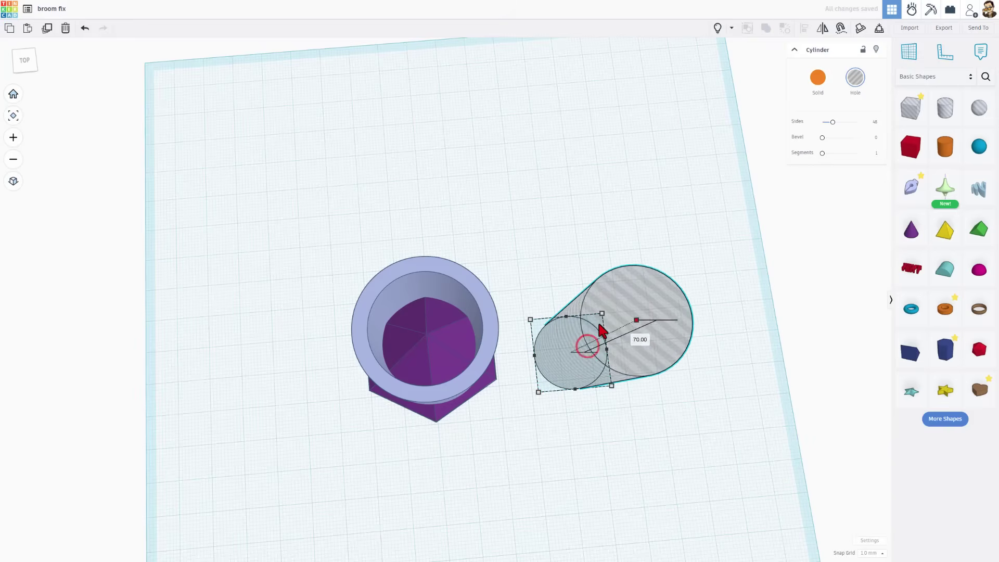
pyautogui.click(541, 419)
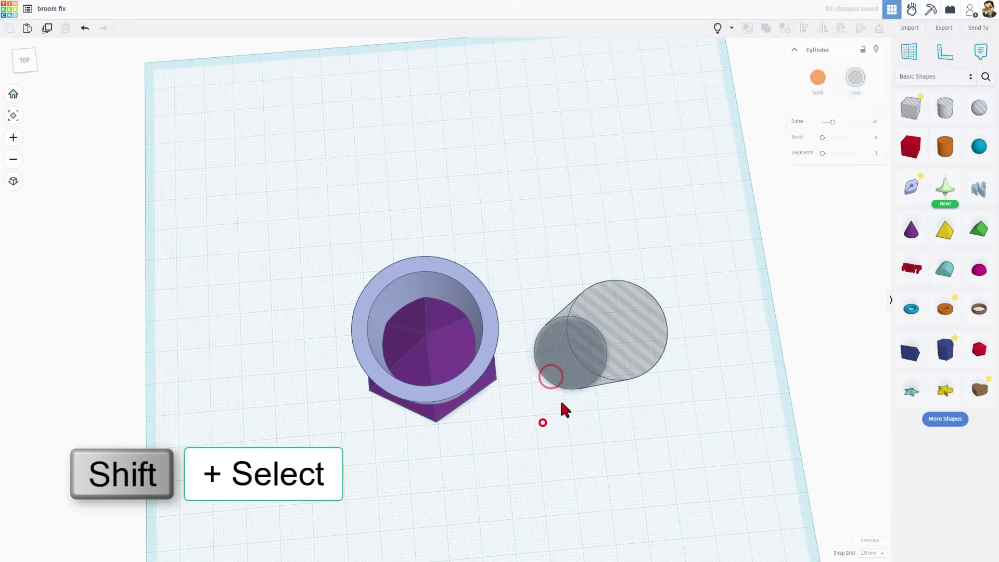
# Centre the hole cylinder inside the purple sleeve and tube.
pyautogui.keyDown('shift'); pyautogui.click(571, 363); pyautogui.keyUp('shift')
pyautogui.keyDown('shift'); pyautogui.click(436, 364); pyautogui.keyUp('shift')
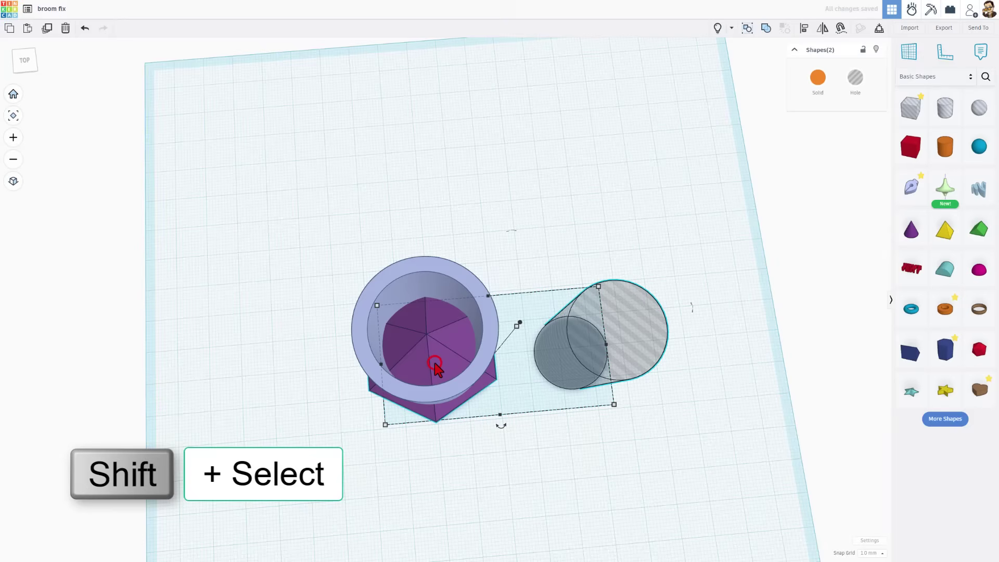
pyautogui.press('l')
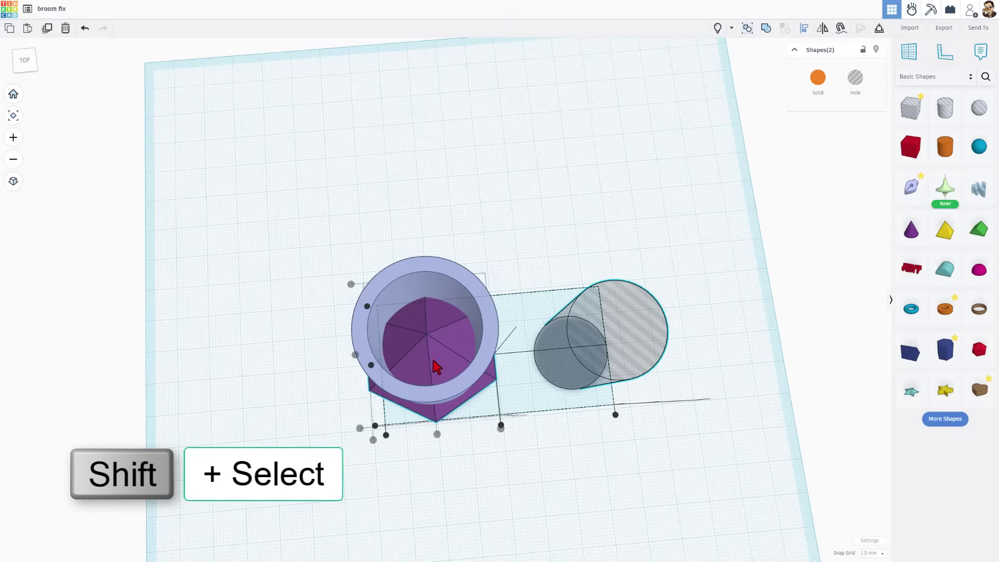
pyautogui.click(437, 434)
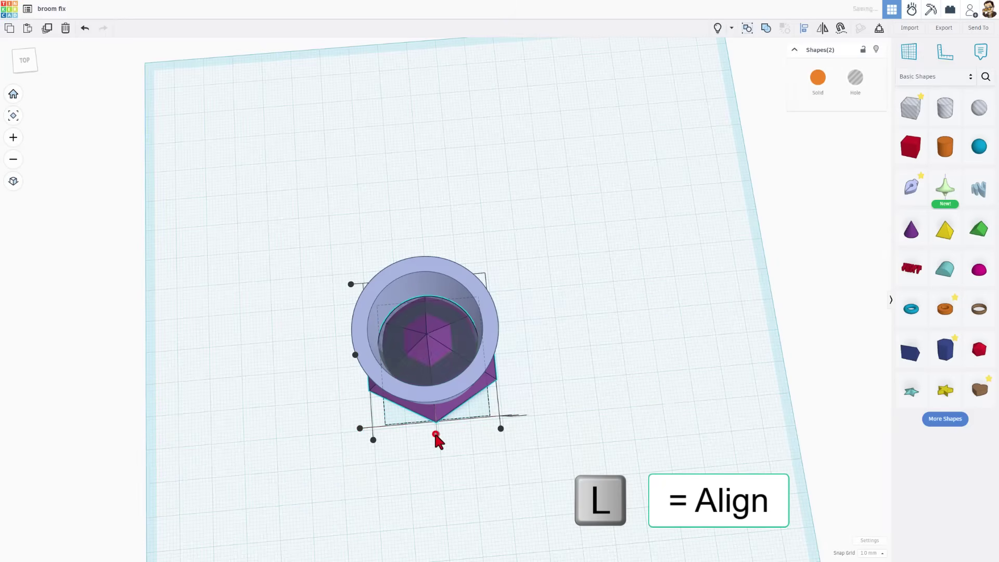
pyautogui.click(358, 359)
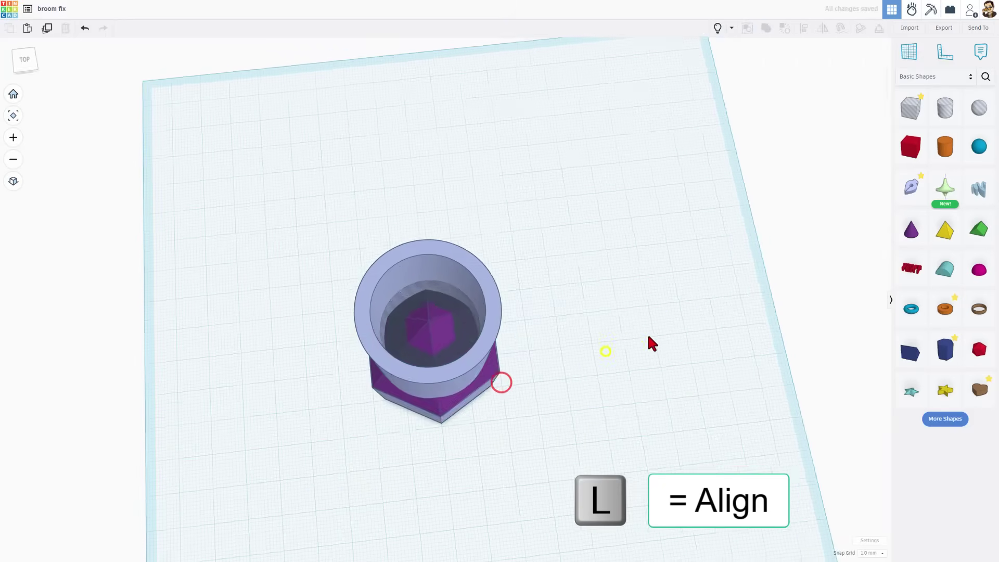
pyautogui.moveTo(652, 344); pyautogui.dragTo(510, 295, button='right')
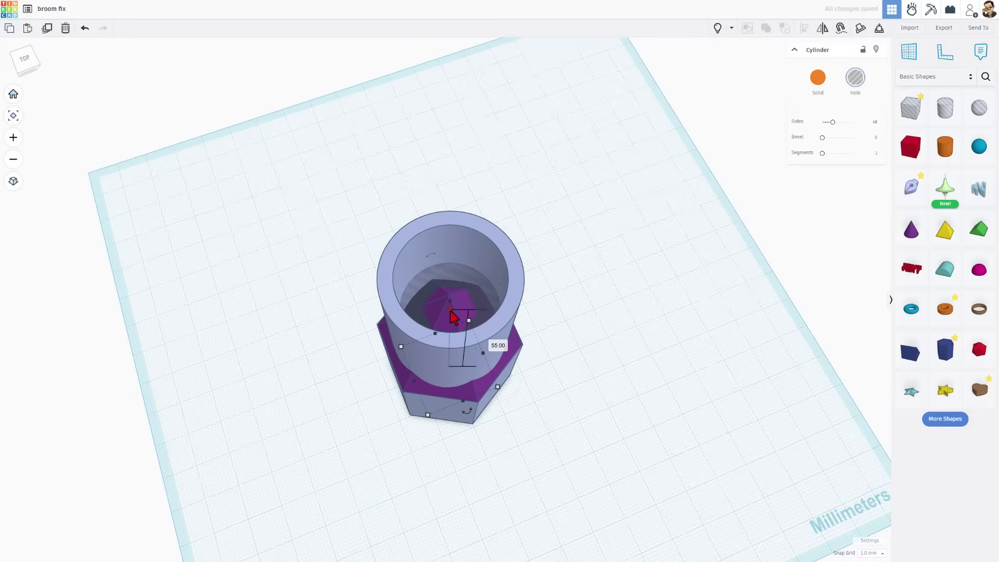
pyautogui.click(553, 346)
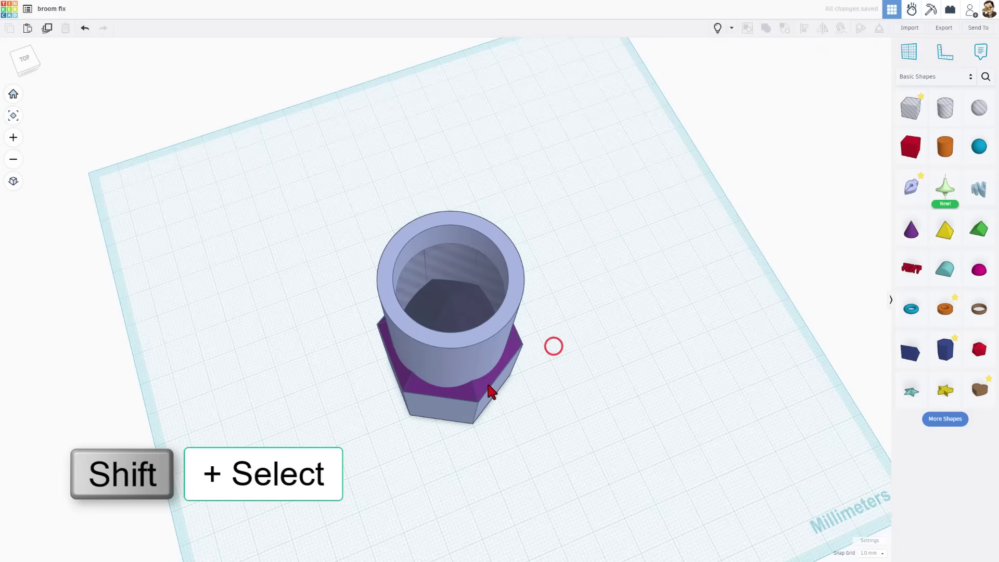
pyautogui.keyDown('shift'); pyautogui.click(485, 389); pyautogui.keyUp('shift')
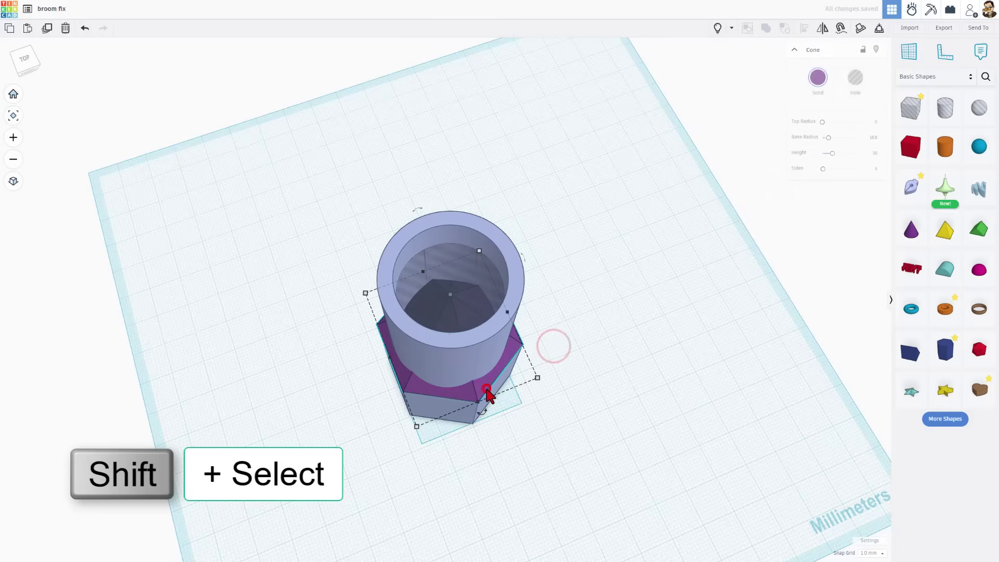
# Group the hole cylinder with the cone and select the whole model.
pyautogui.keyDown('shift'); pyautogui.click(456, 311); pyautogui.keyUp('shift')
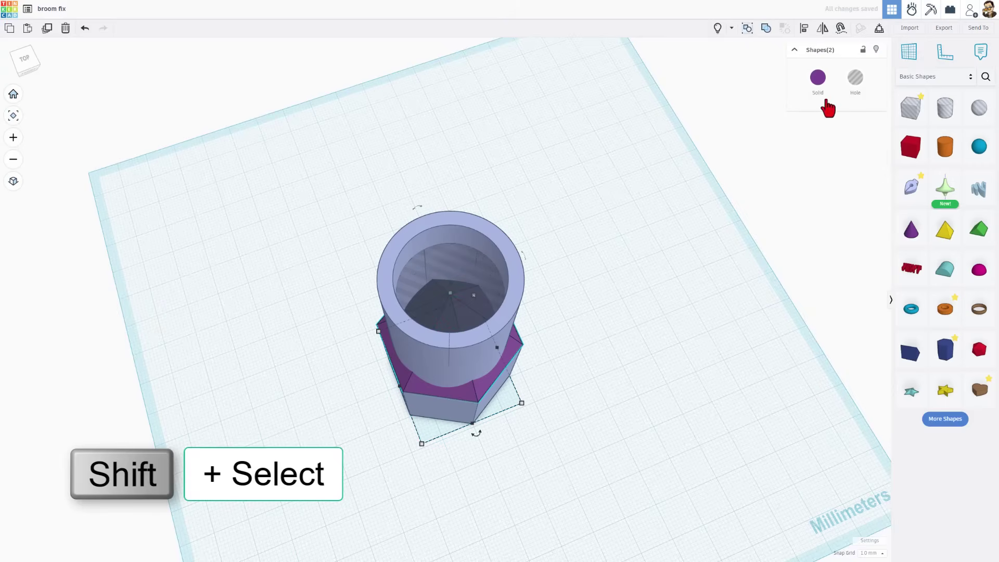
pyautogui.hotkey('ctrl', 'g')
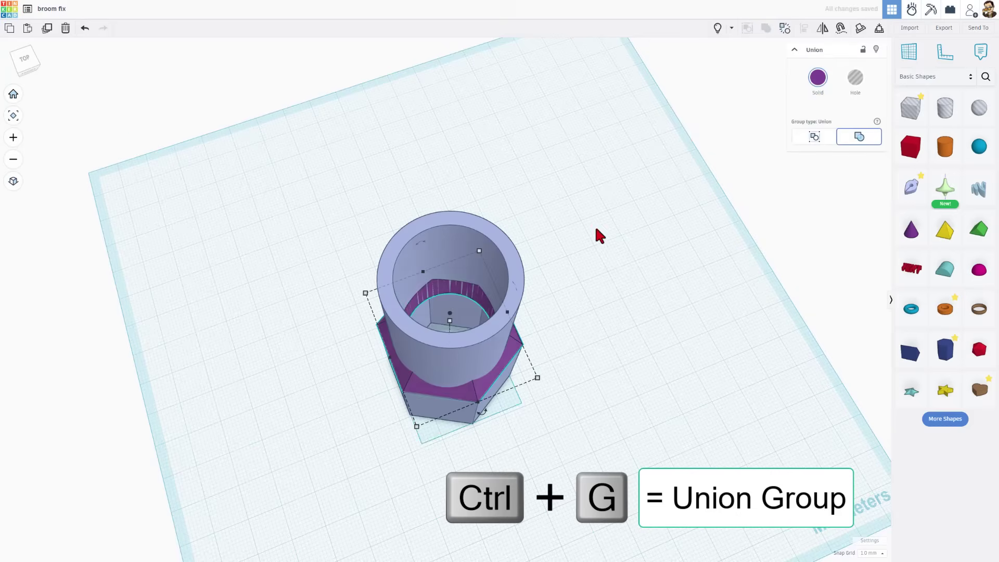
pyautogui.moveTo(594, 229)
pyautogui.mouseDown(button='right')
pyautogui.moveTo(576, 280)
pyautogui.moveTo(689, 185)
pyautogui.moveTo(613, 178)
pyautogui.moveTo(589, 196)
pyautogui.moveTo(573, 182)
pyautogui.moveTo(608, 211)
pyautogui.mouseUp(button='right')
pyautogui.click(608, 211)
pyautogui.moveTo(342, 128); pyautogui.dragTo(546, 355)
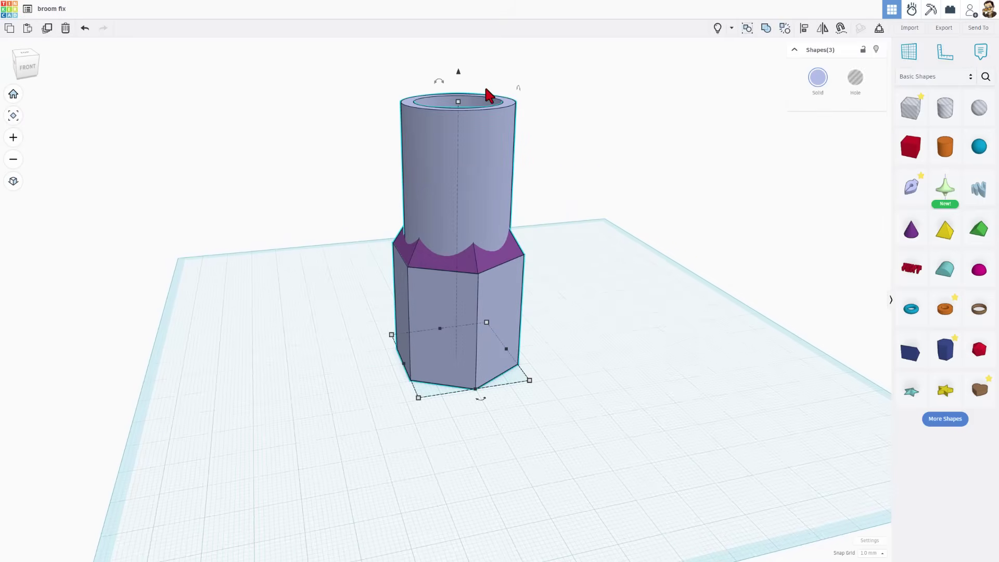
# Rotate the connector 90° onto its side and drop it to the workplane.
pyautogui.moveTo(437, 81)
pyautogui.mouseDown()
pyautogui.moveTo(327, 178)
pyautogui.moveTo(319, 220)
pyautogui.moveTo(363, 127)
pyautogui.moveTo(403, 104)
pyautogui.moveTo(338, 134)
pyautogui.moveTo(383, 119)
pyautogui.moveTo(304, 209)
pyautogui.mouseUp()
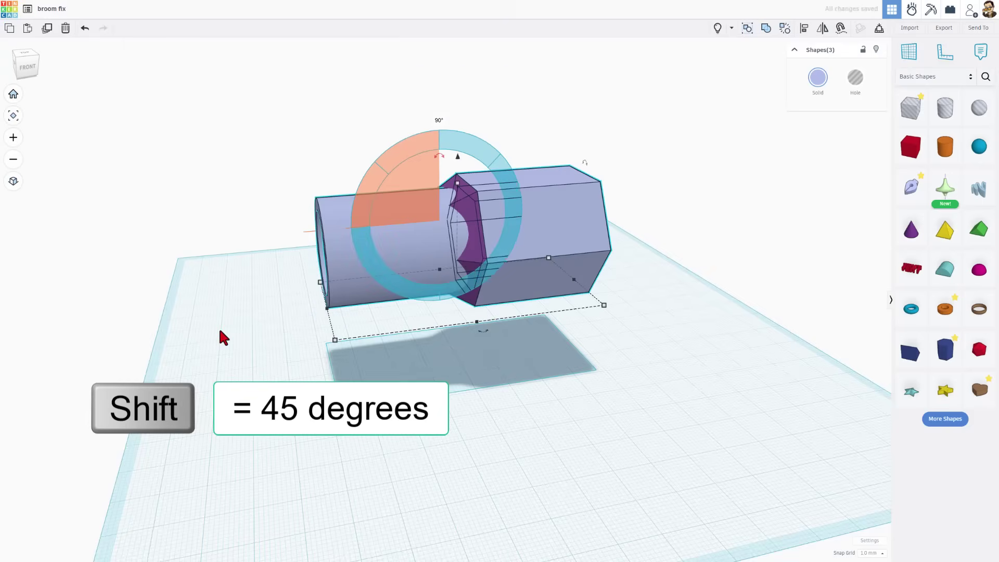
pyautogui.press('d')
pyautogui.click(271, 441)
pyautogui.moveTo(297, 439); pyautogui.dragTo(367, 413, button='right')
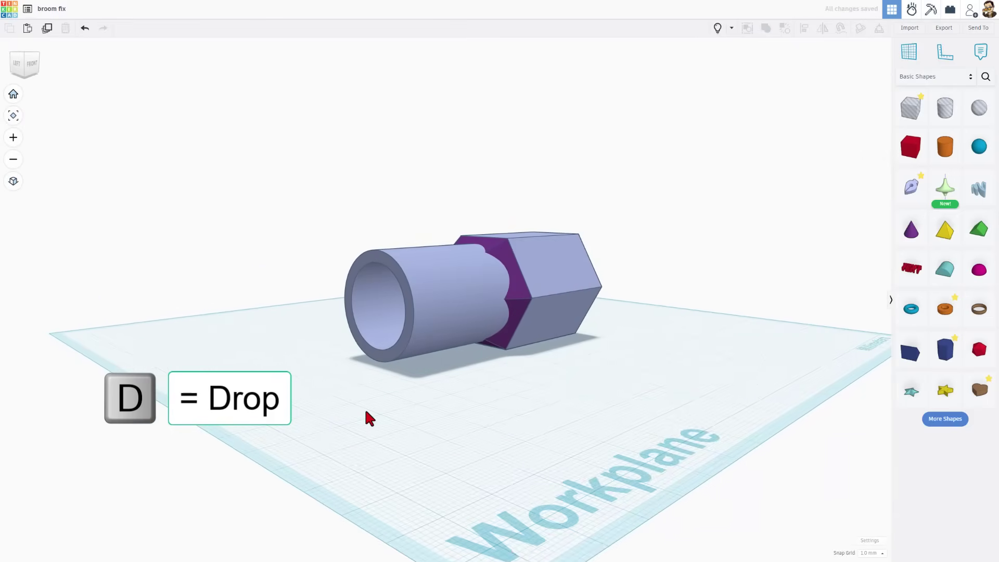
pyautogui.moveTo(367, 416)
pyautogui.mouseDown(button='right')
pyautogui.moveTo(523, 428)
pyautogui.moveTo(521, 341)
pyautogui.moveTo(509, 362)
pyautogui.moveTo(457, 375)
pyautogui.mouseUp(button='right')
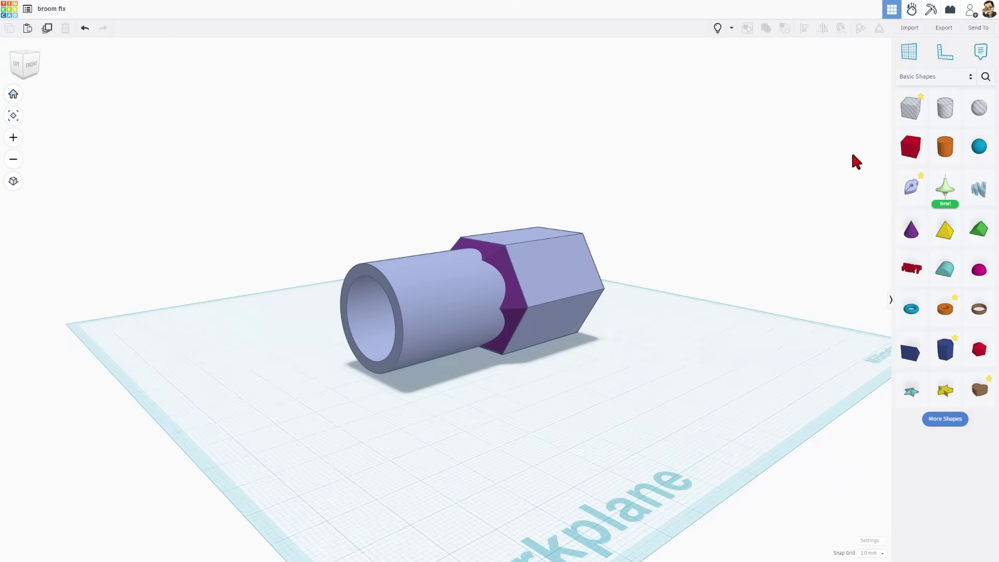
# Add a box sized 40 wide, 10 long and 4 high.
pyautogui.moveTo(899, 159); pyautogui.dragTo(472, 411)
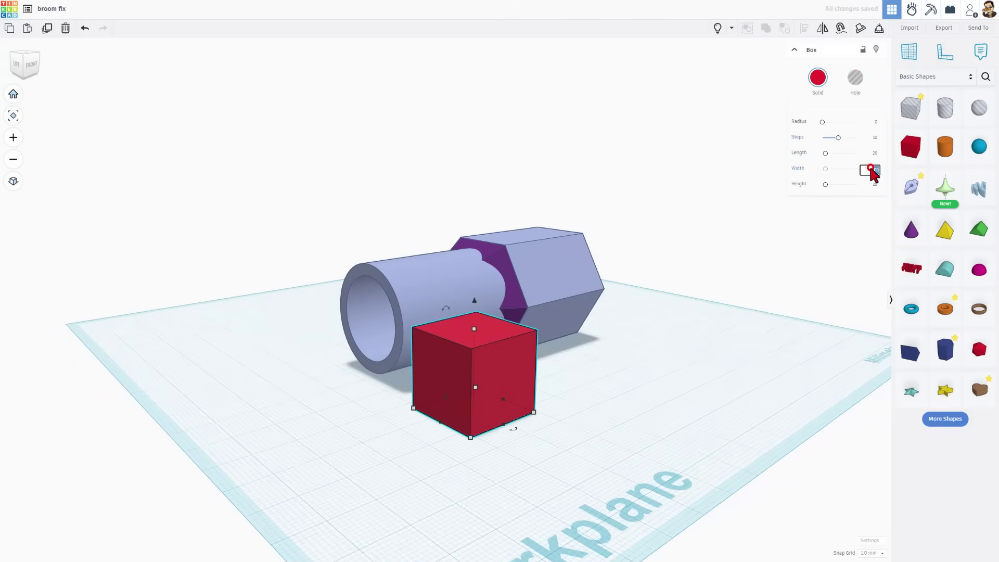
pyautogui.write('40')
pyautogui.press('Return')
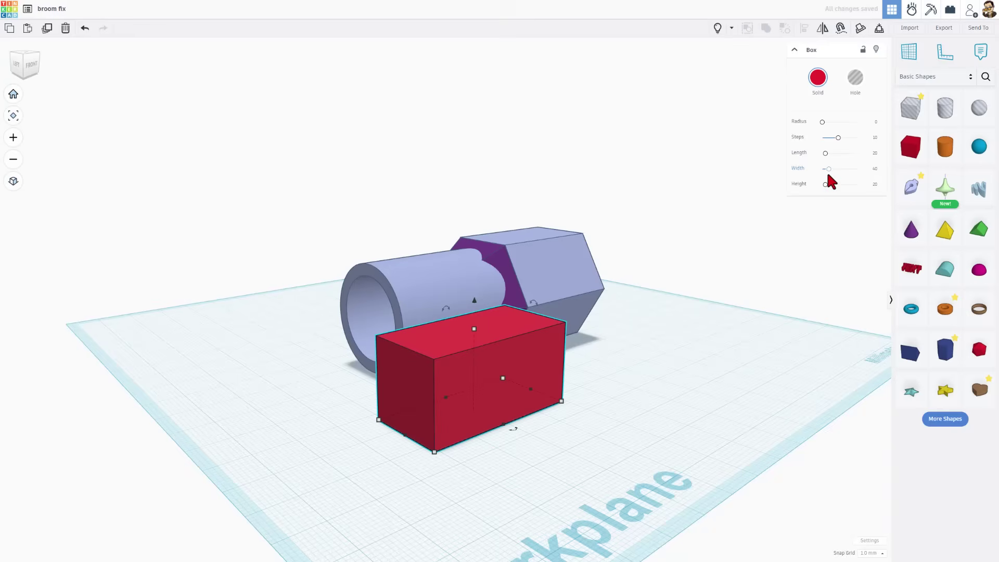
pyautogui.click(873, 154)
pyautogui.write('10')
pyautogui.press('Return')
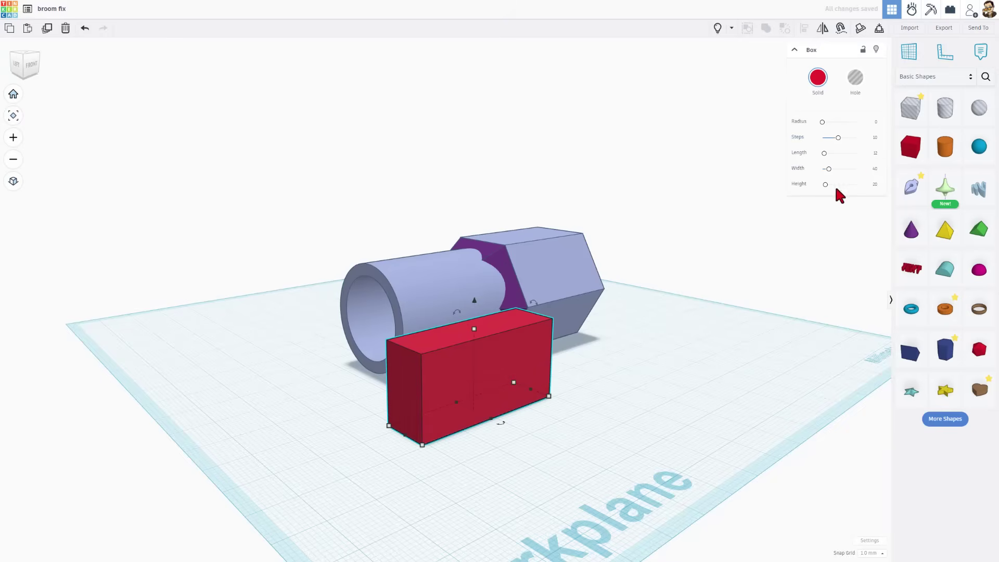
pyautogui.write('4')
pyautogui.press('Return')
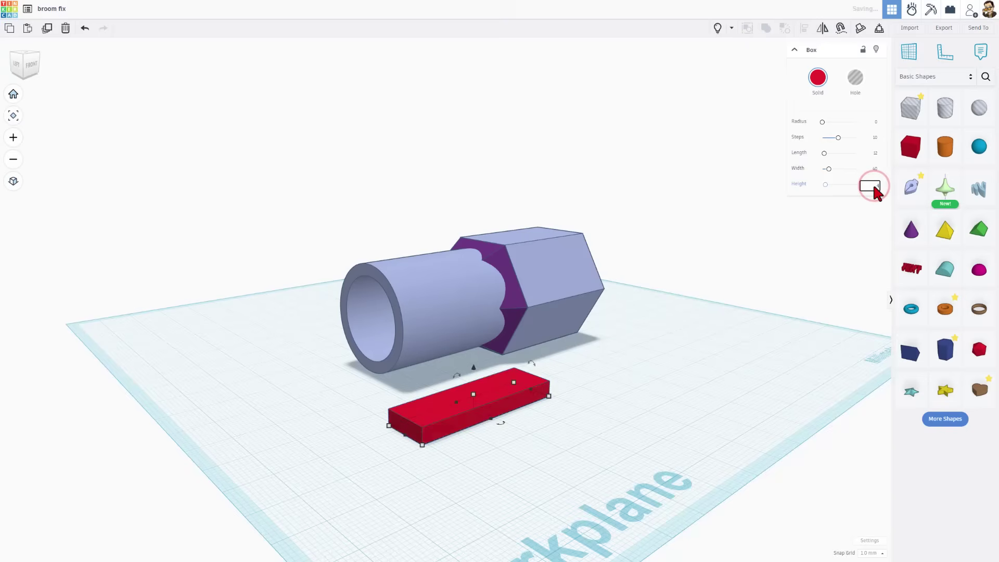
# Centre the slab beneath the connector's tube and check the alignment.
pyautogui.click(231, 300)
pyautogui.moveTo(264, 280); pyautogui.dragTo(329, 386)
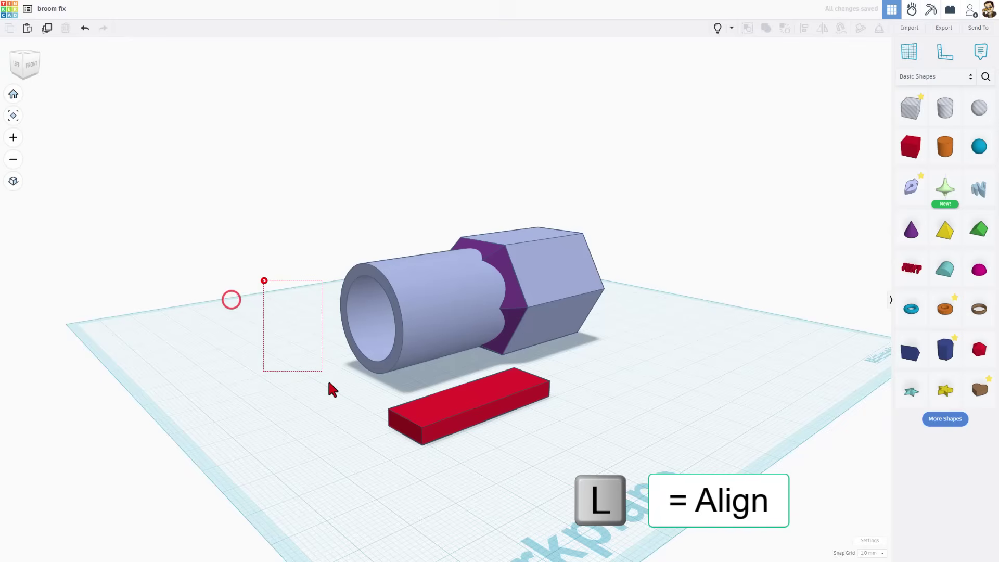
pyautogui.moveTo(392, 432); pyautogui.dragTo(395, 432)
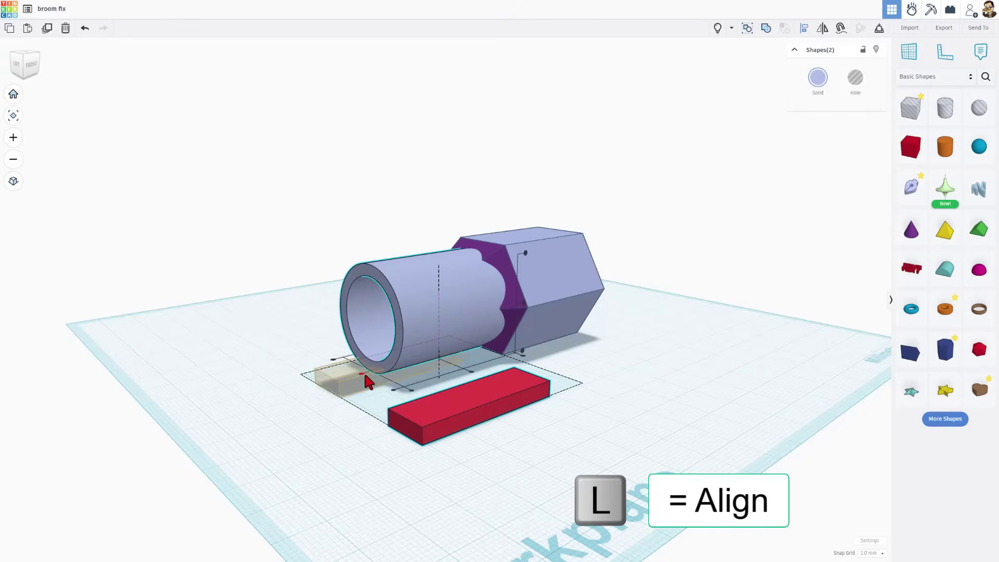
pyautogui.click(363, 375)
pyautogui.moveTo(379, 397)
pyautogui.mouseDown(button='right')
pyautogui.moveTo(408, 437)
pyautogui.moveTo(505, 394)
pyautogui.mouseUp(button='right')
pyautogui.click(350, 375)
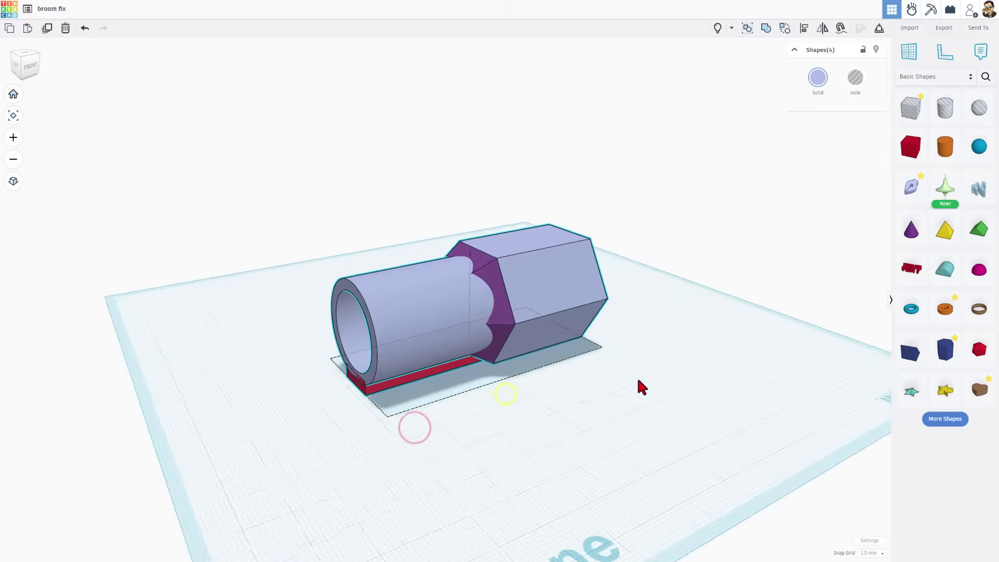
pyautogui.moveTo(641, 388)
pyautogui.mouseDown(button='right')
pyautogui.moveTo(731, 372)
pyautogui.moveTo(607, 406)
pyautogui.mouseUp(button='right')
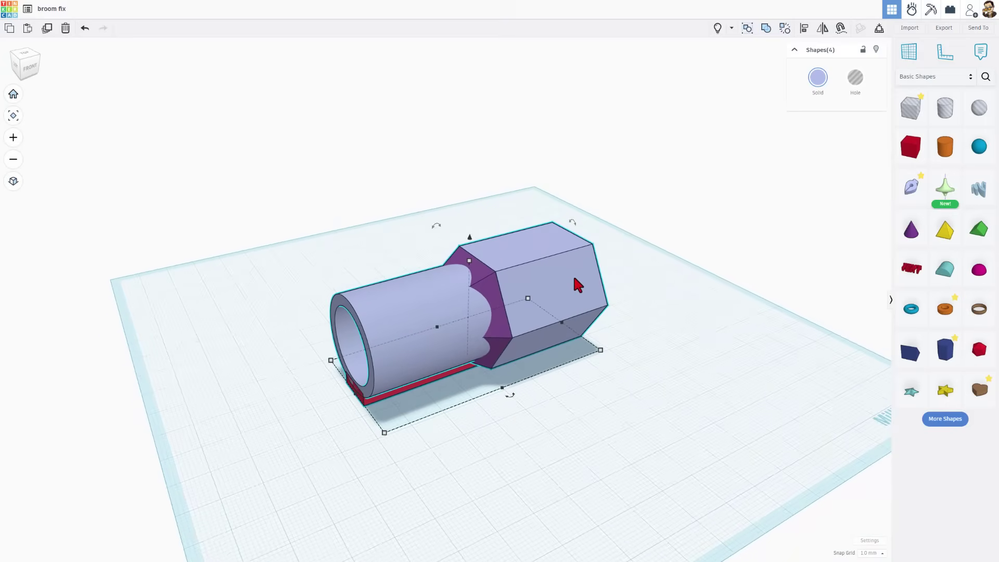
pyautogui.moveTo(663, 342)
pyautogui.mouseDown(button='right')
pyautogui.moveTo(710, 342)
pyautogui.moveTo(676, 345)
pyautogui.mouseUp(button='right')
pyautogui.click(307, 223)
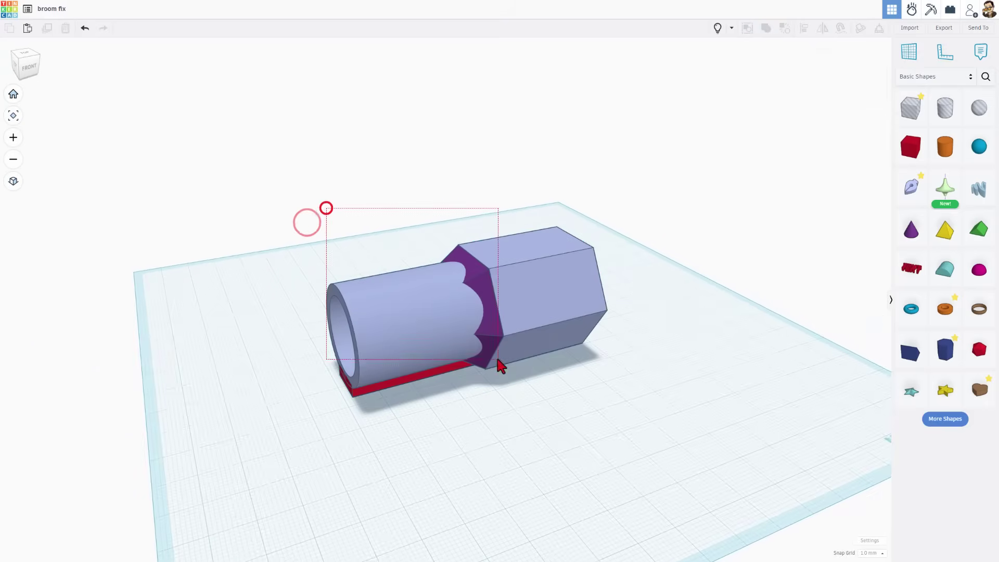
# Export all four shapes as an STL, replacing broom fix.stl.
pyautogui.moveTo(538, 388); pyautogui.dragTo(580, 353)
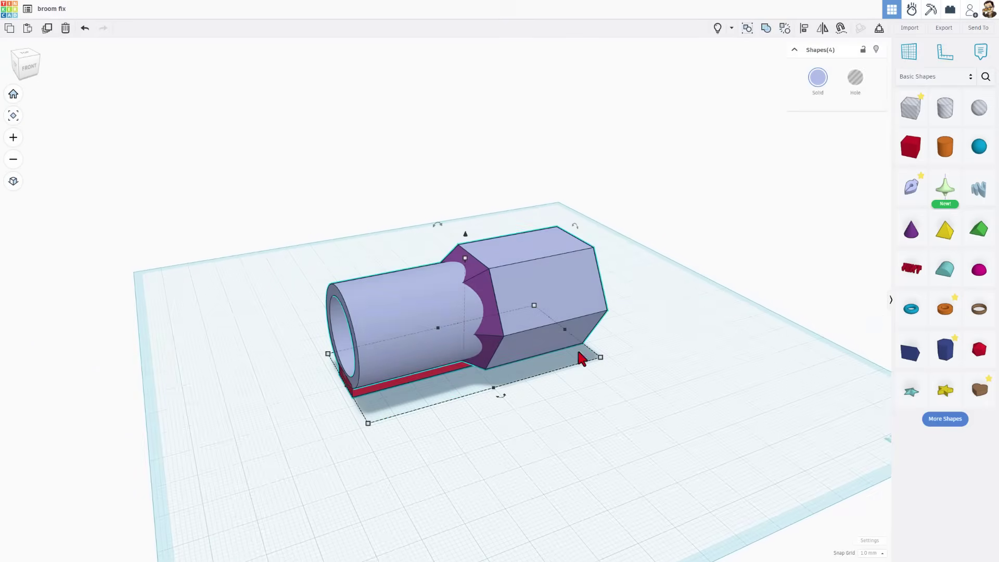
pyautogui.click(932, 29)
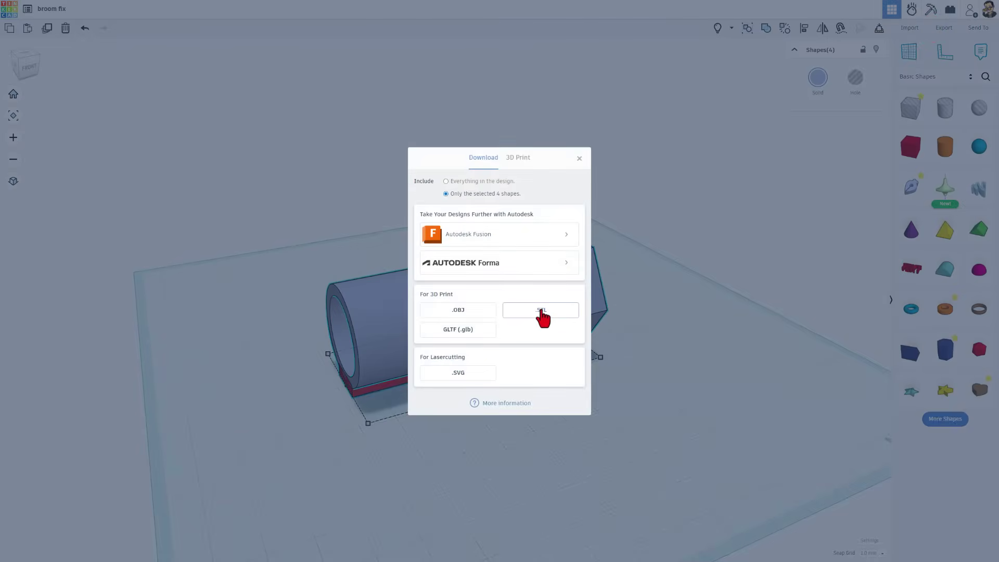
pyautogui.click(541, 312)
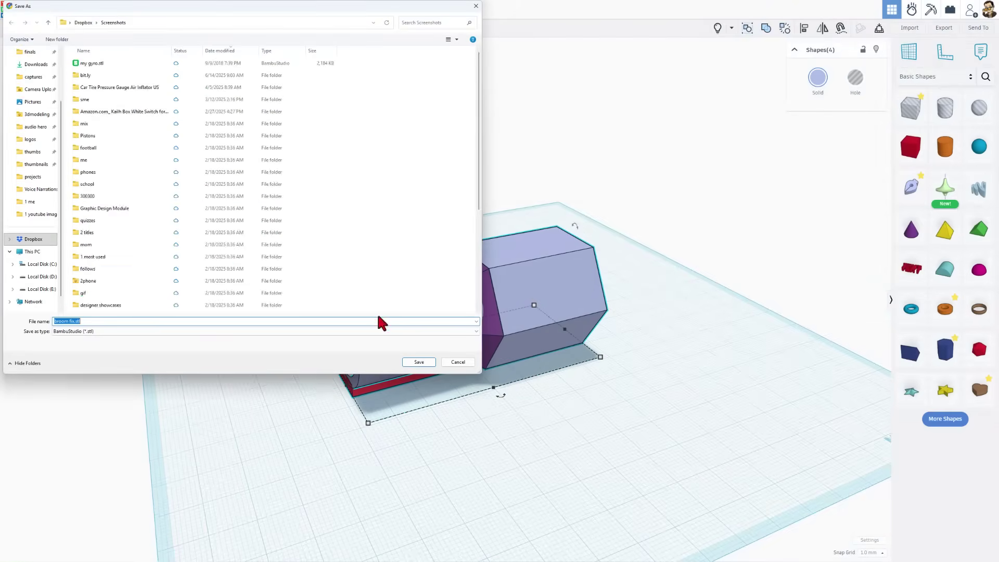
pyautogui.click(417, 365)
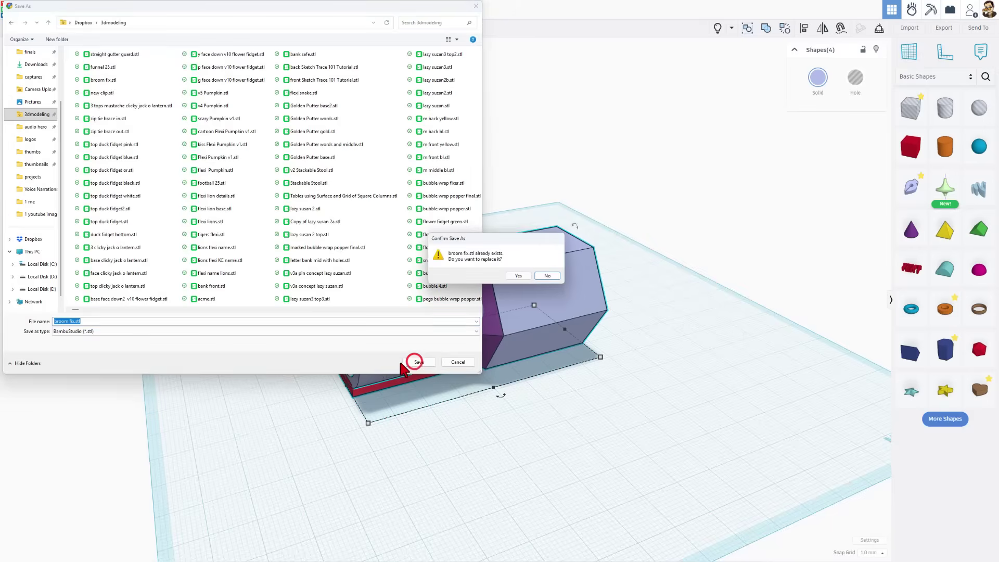
pyautogui.click(517, 276)
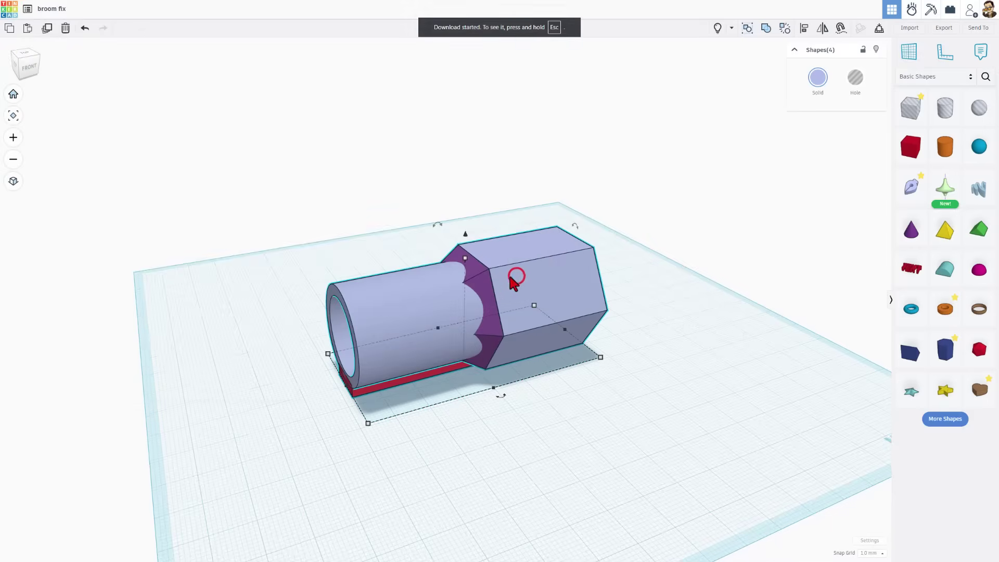
pyautogui.hotkey('alt', 'Tab')
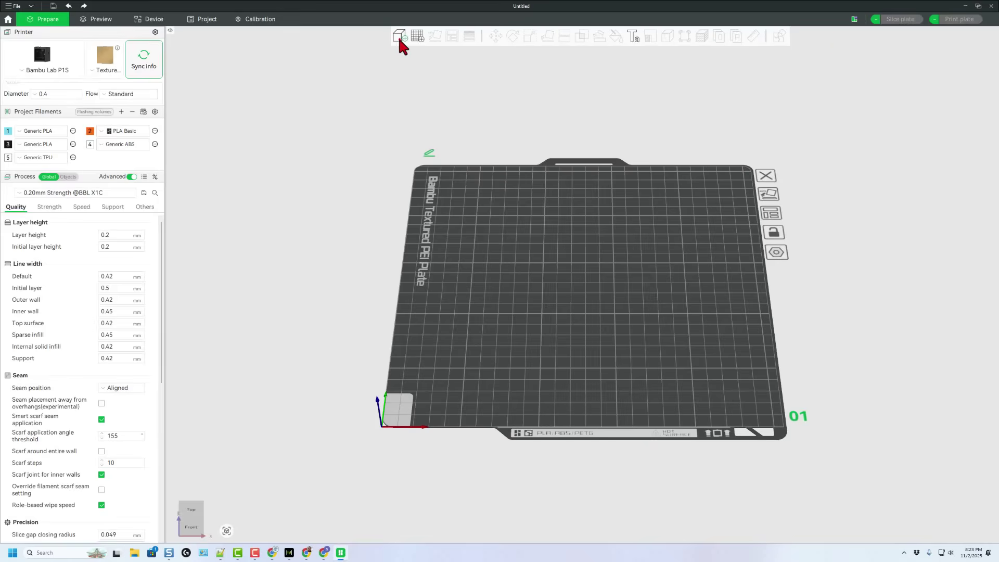
# Import broom fix.stl, assign Generic ABS filament and slice the plate (about 53 min, 20.26 g).
pyautogui.click(400, 39)
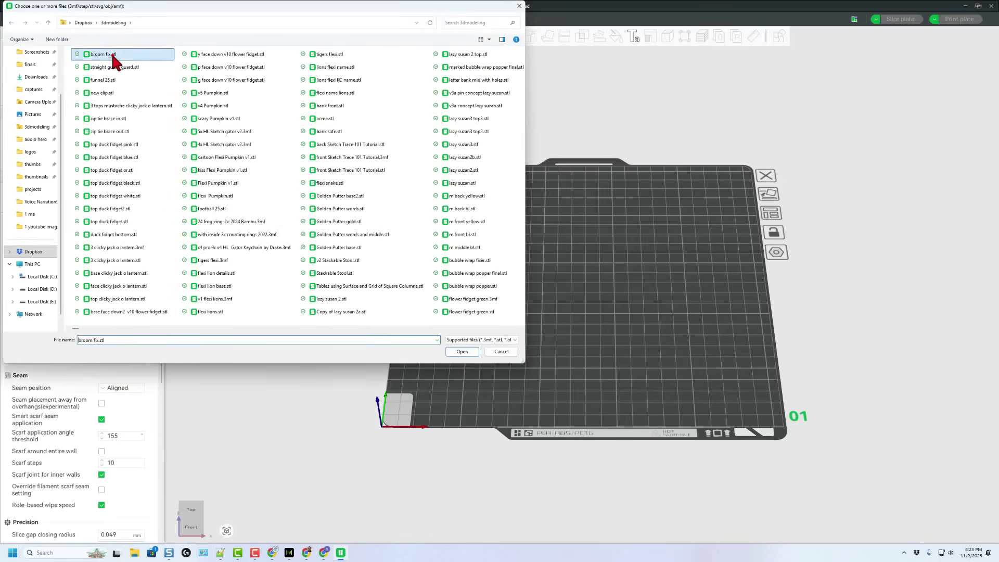
pyautogui.doubleClick(113, 54)
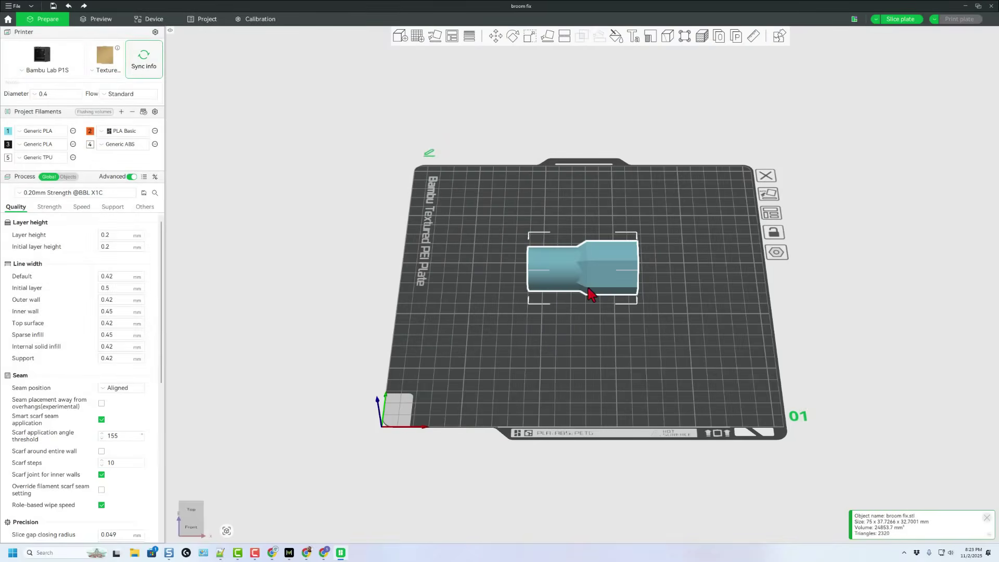
pyautogui.rightClick(567, 276)
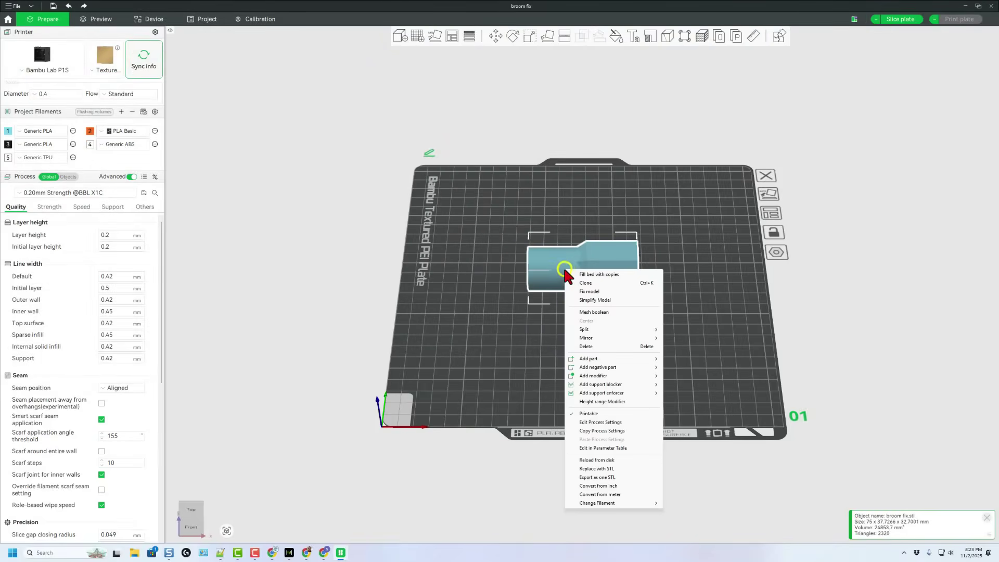
pyautogui.click(615, 503)
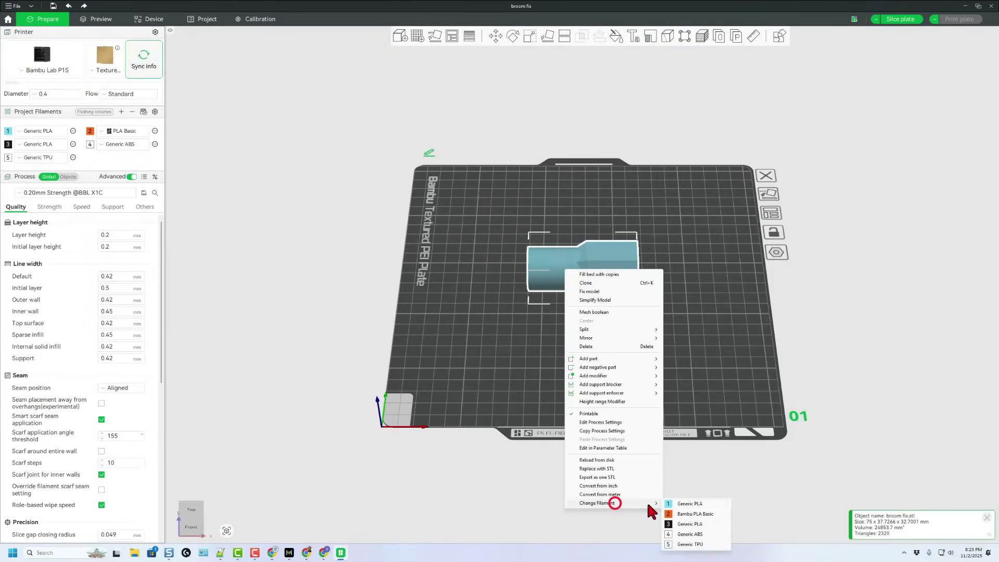
pyautogui.click(682, 534)
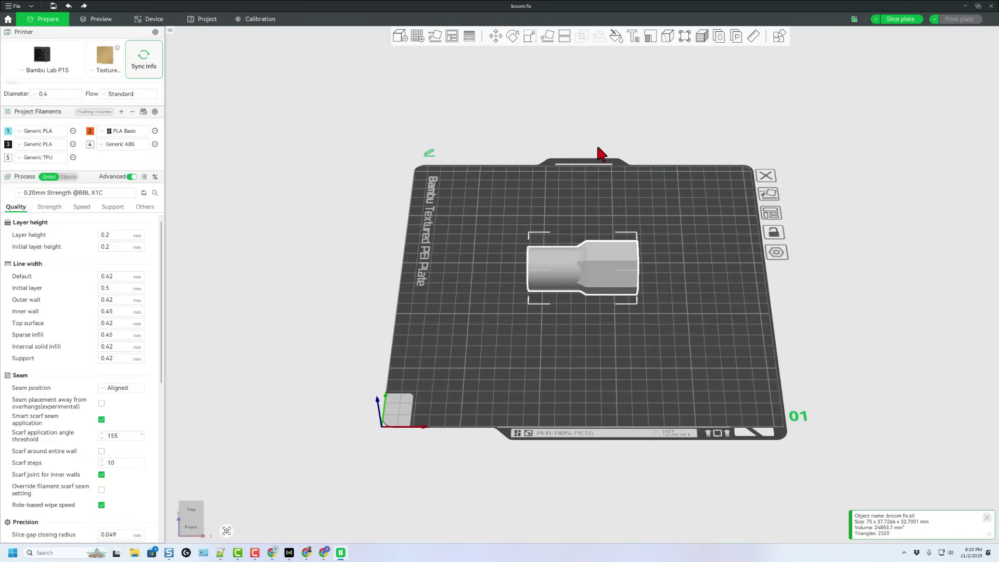
pyautogui.click(901, 21)
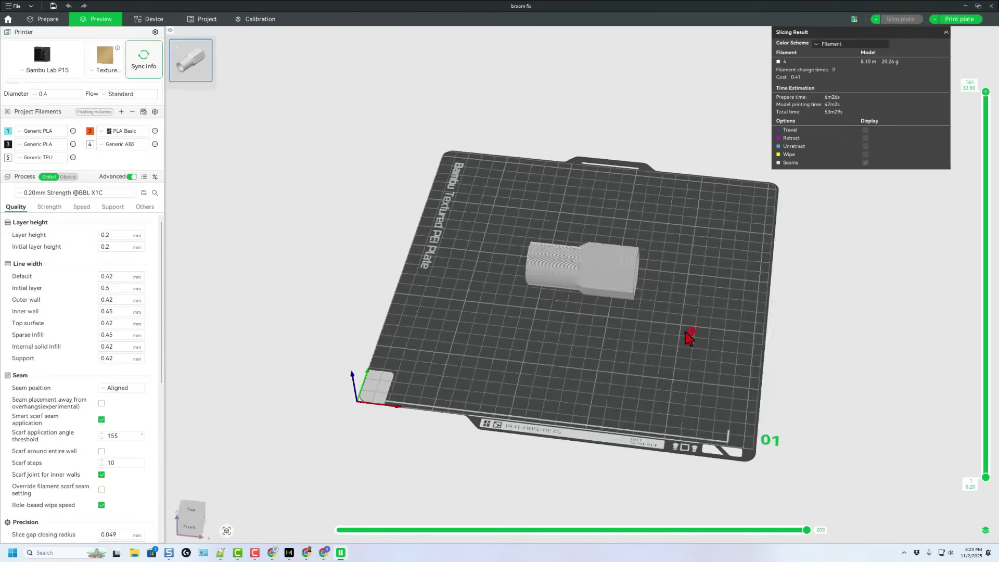
# Enable tree (auto) supports, re-slice to 1h8m and 22.66 g, and start sending to the P1S.
pyautogui.moveTo(712, 281)
pyautogui.mouseDown()
pyautogui.moveTo(667, 320)
pyautogui.moveTo(690, 299)
pyautogui.moveTo(737, 332)
pyautogui.moveTo(741, 312)
pyautogui.moveTo(643, 325)
pyautogui.moveTo(605, 272)
pyautogui.mouseUp()
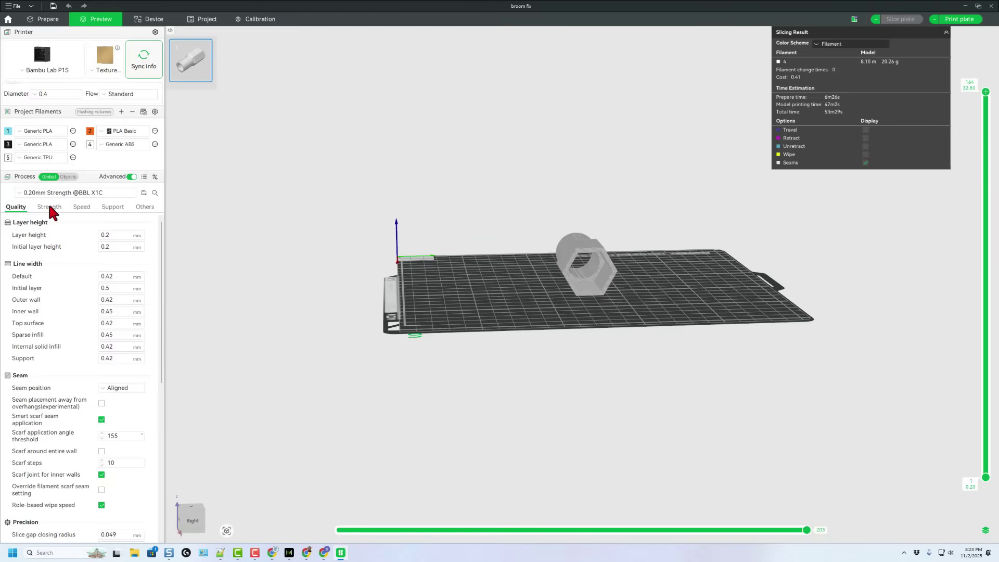
pyautogui.click(110, 208)
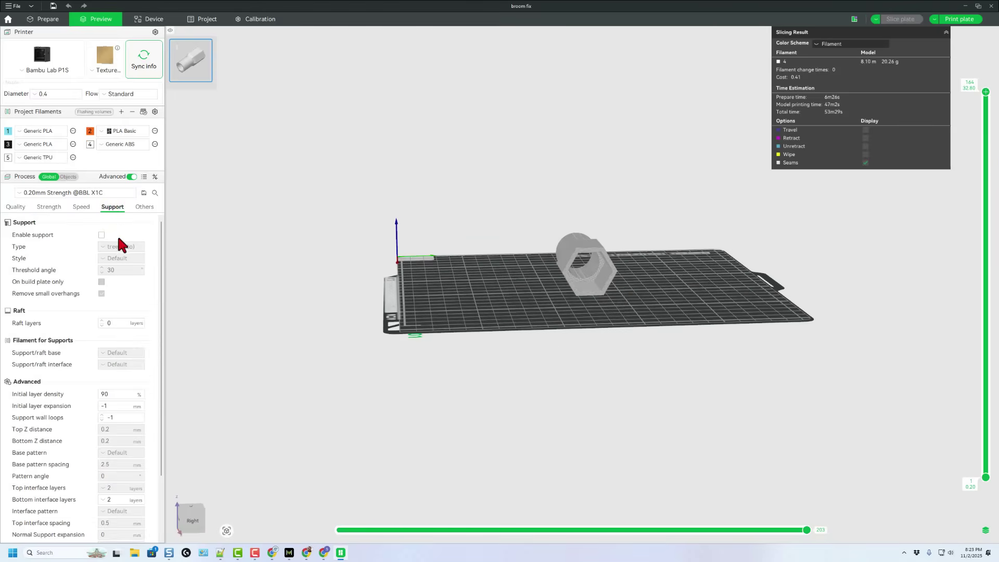
pyautogui.click(102, 235)
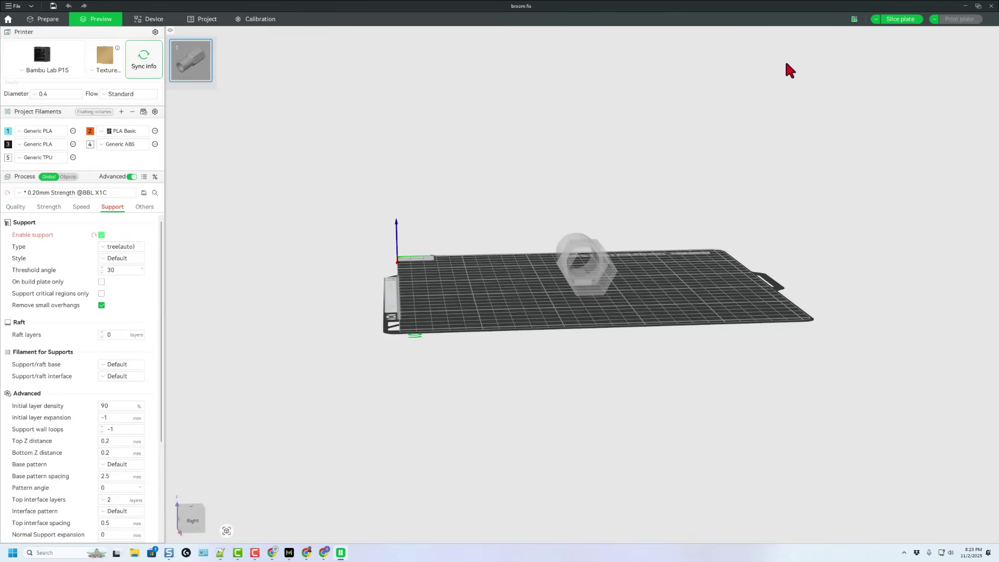
pyautogui.click(901, 19)
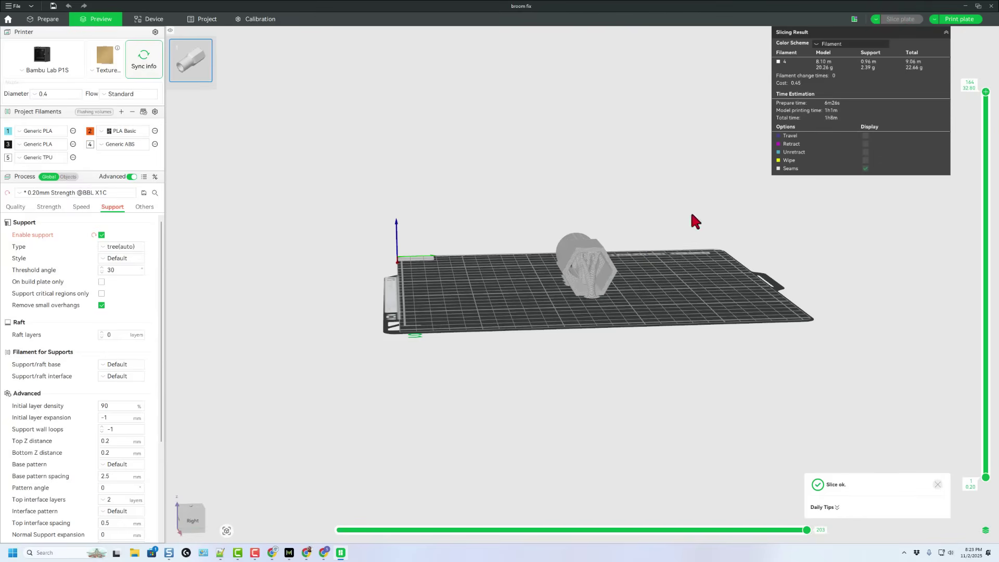
pyautogui.moveTo(695, 221)
pyautogui.mouseDown()
pyautogui.moveTo(647, 335)
pyautogui.moveTo(652, 290)
pyautogui.moveTo(638, 274)
pyautogui.moveTo(685, 281)
pyautogui.moveTo(610, 275)
pyautogui.mouseUp()
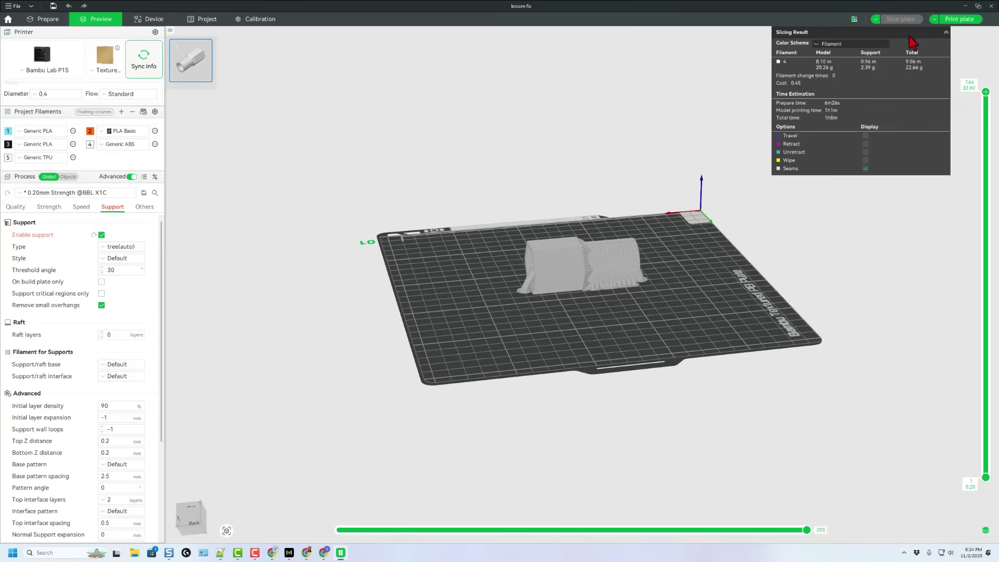
pyautogui.click(956, 24)
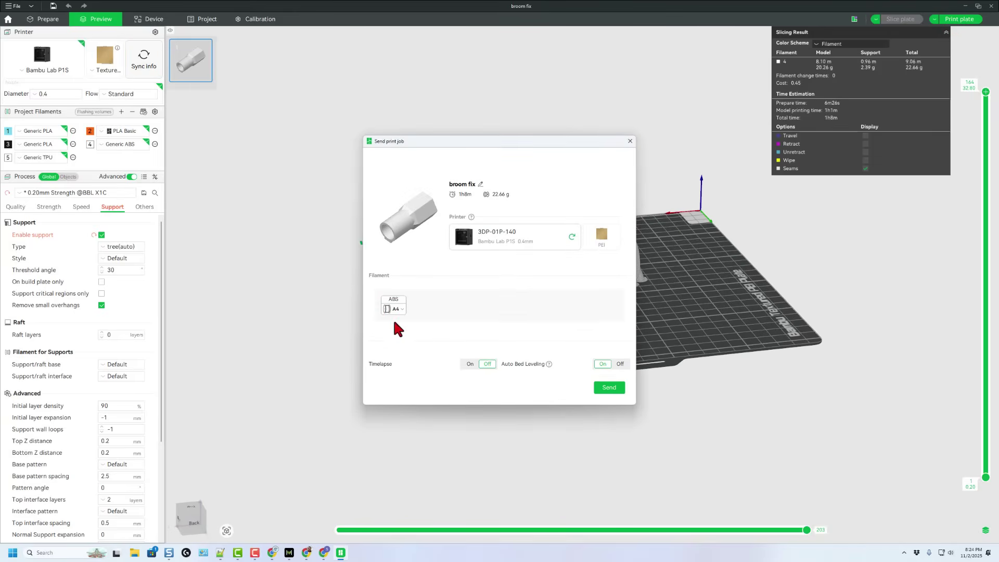